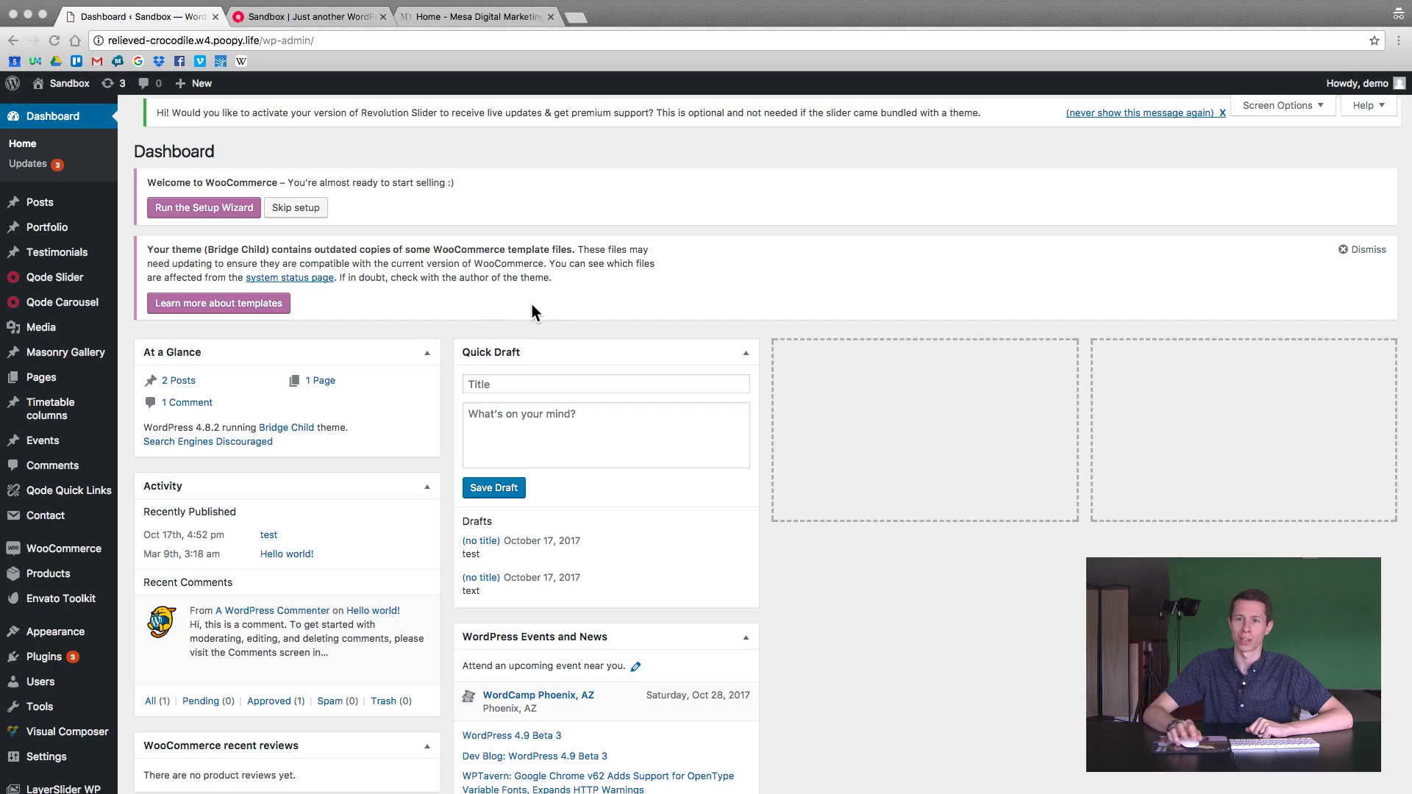
Open the theme file editor from Appearance > Editor in the WordPress dashboard
left_click(161, 130)
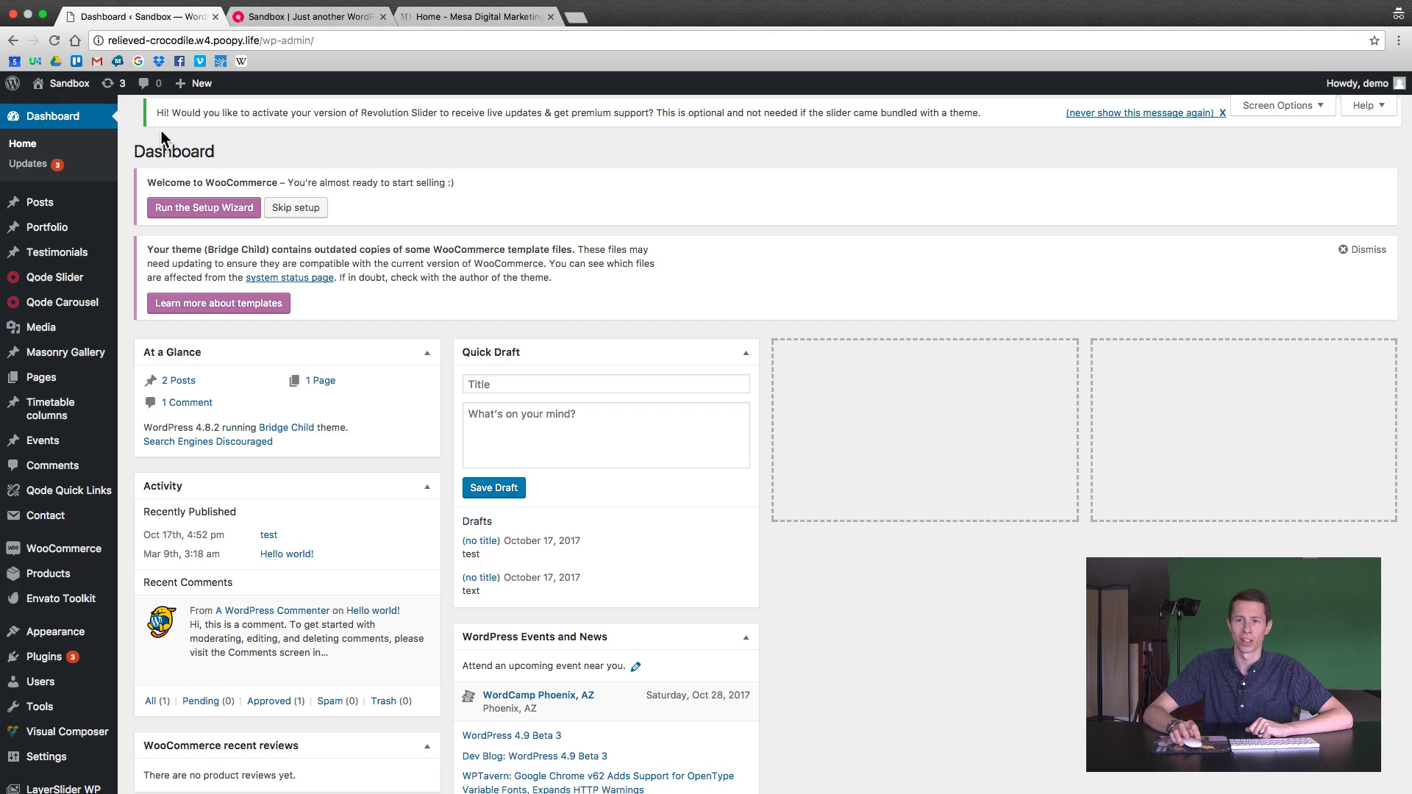
scroll(81, 309, "down", 4)
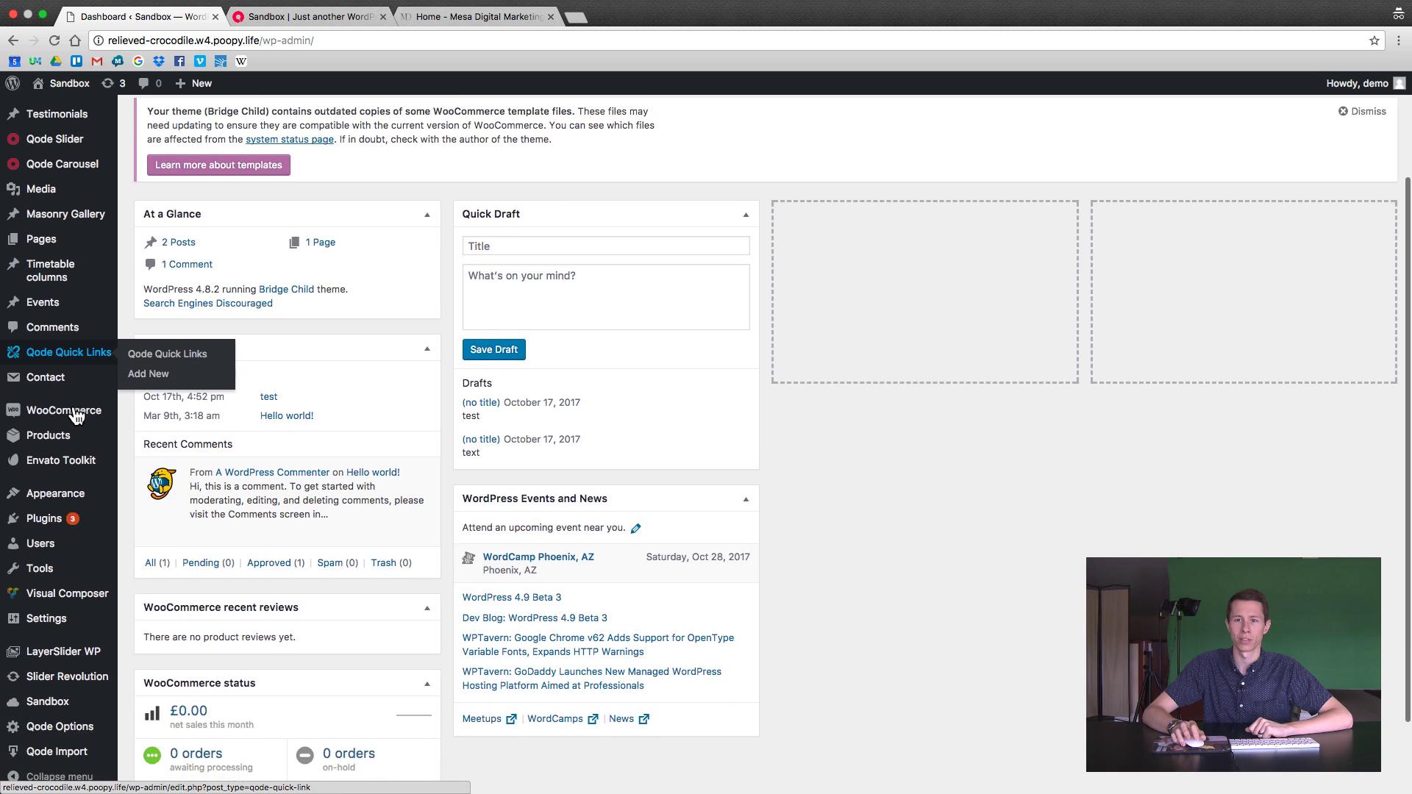
scroll(70, 456, "down", 3)
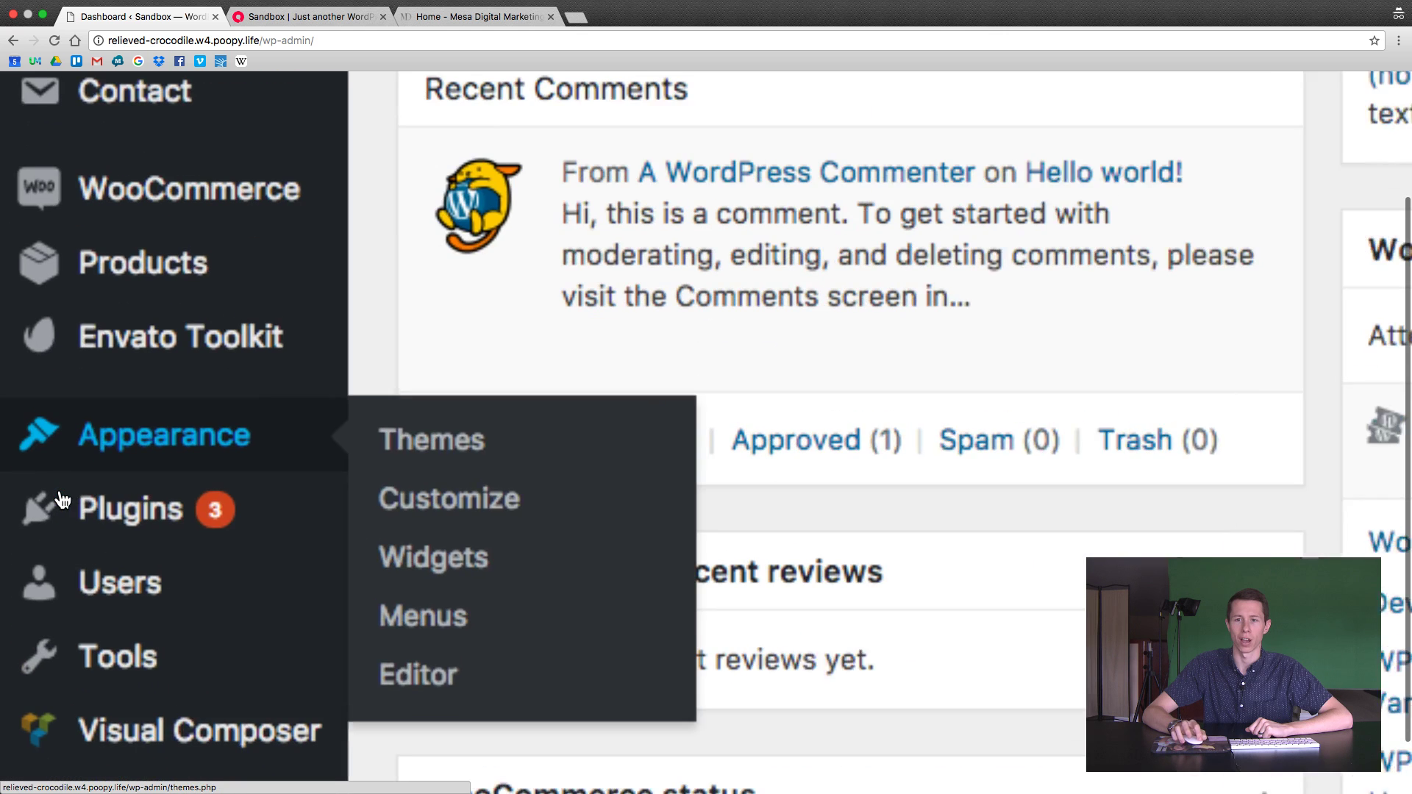
mouse_move(22, 506)
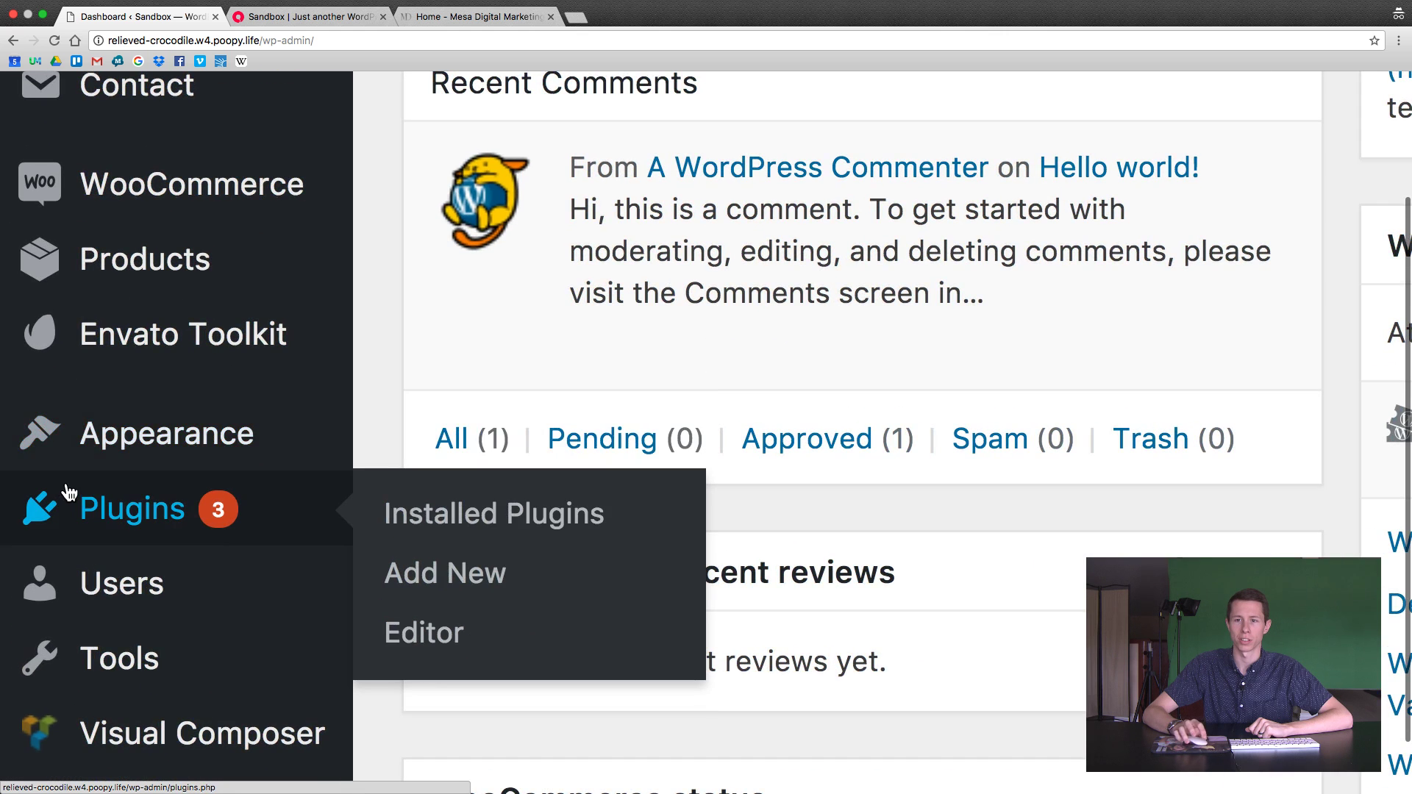
mouse_move(81, 441)
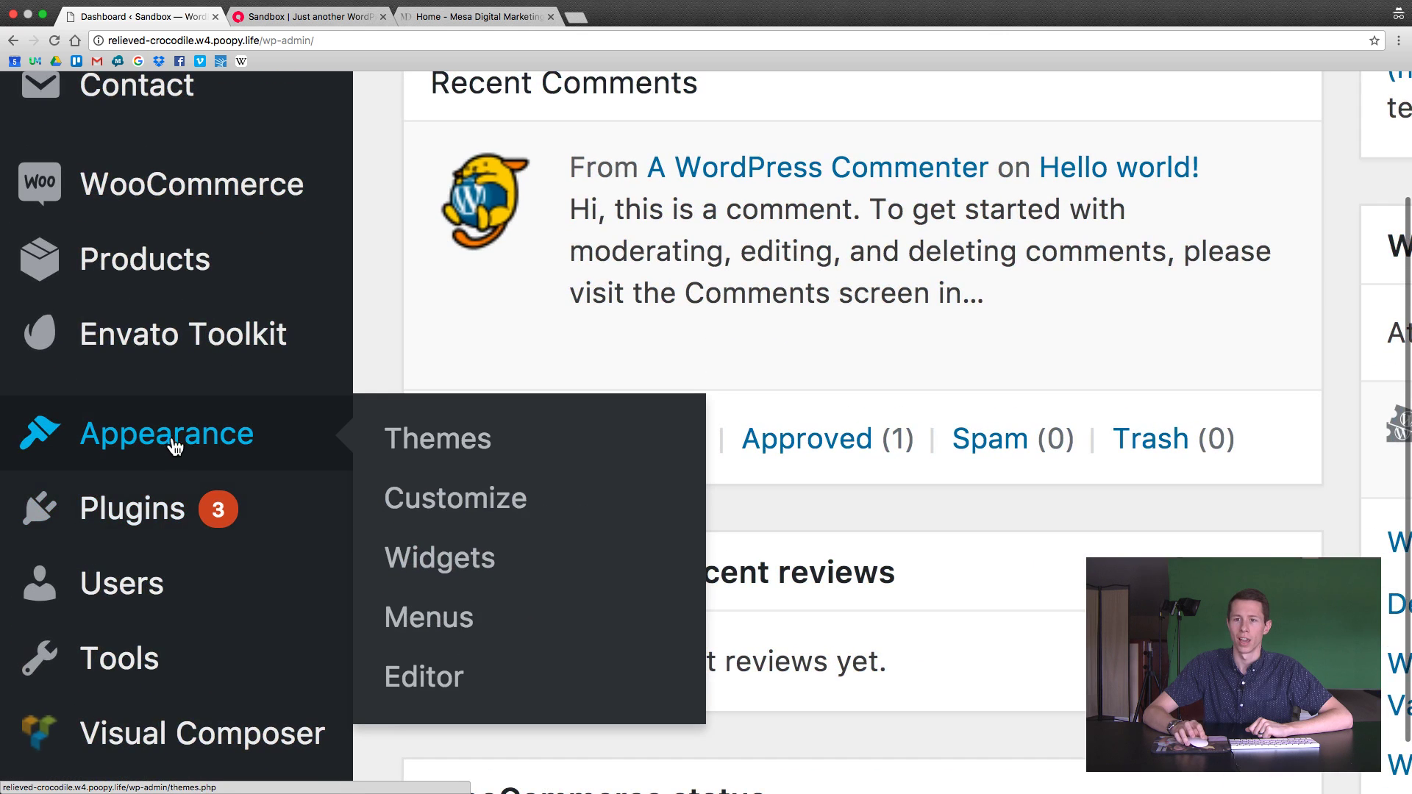
left_click(435, 678)
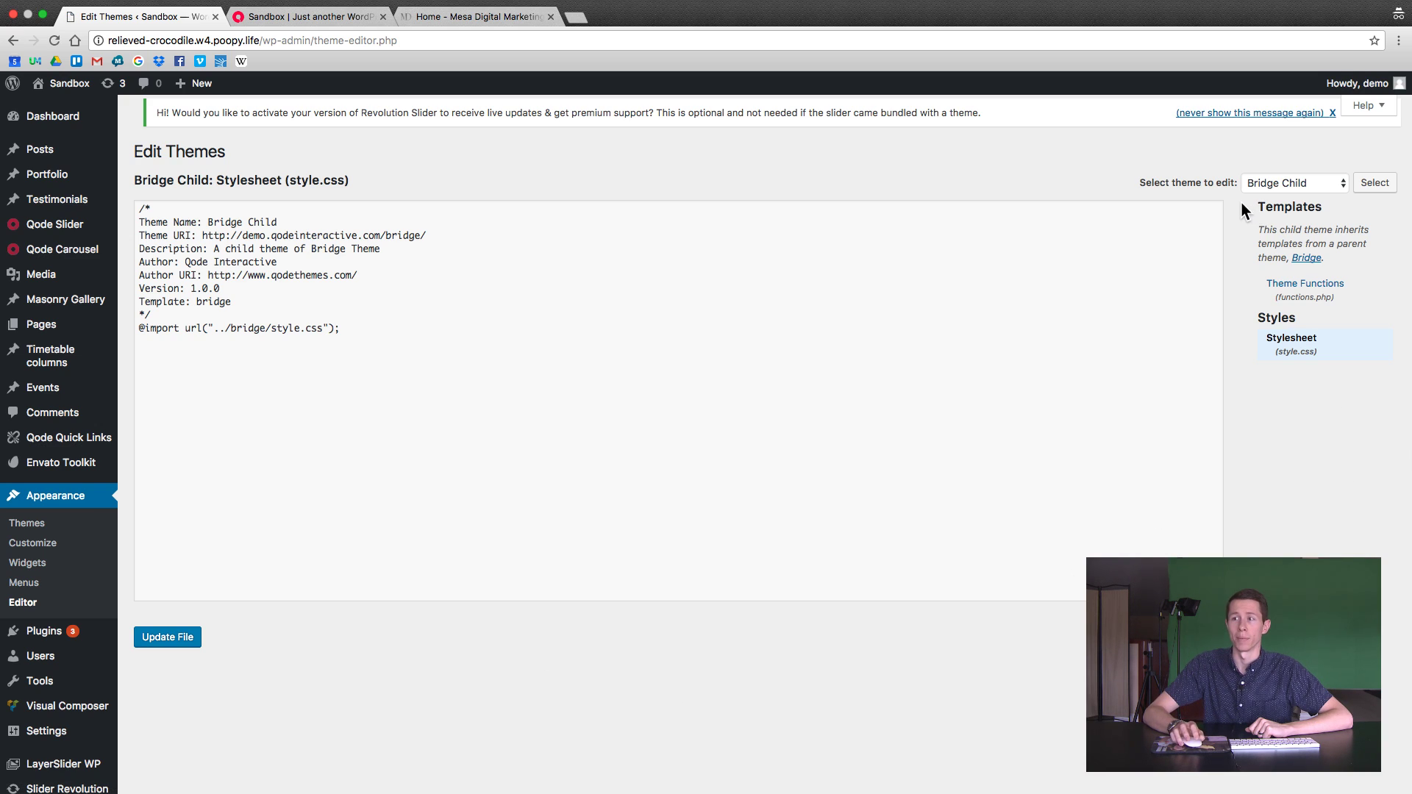
Load the parent Bridge theme's files and search the list for 'vc' to locate extend-vc.php
left_click(1264, 188)
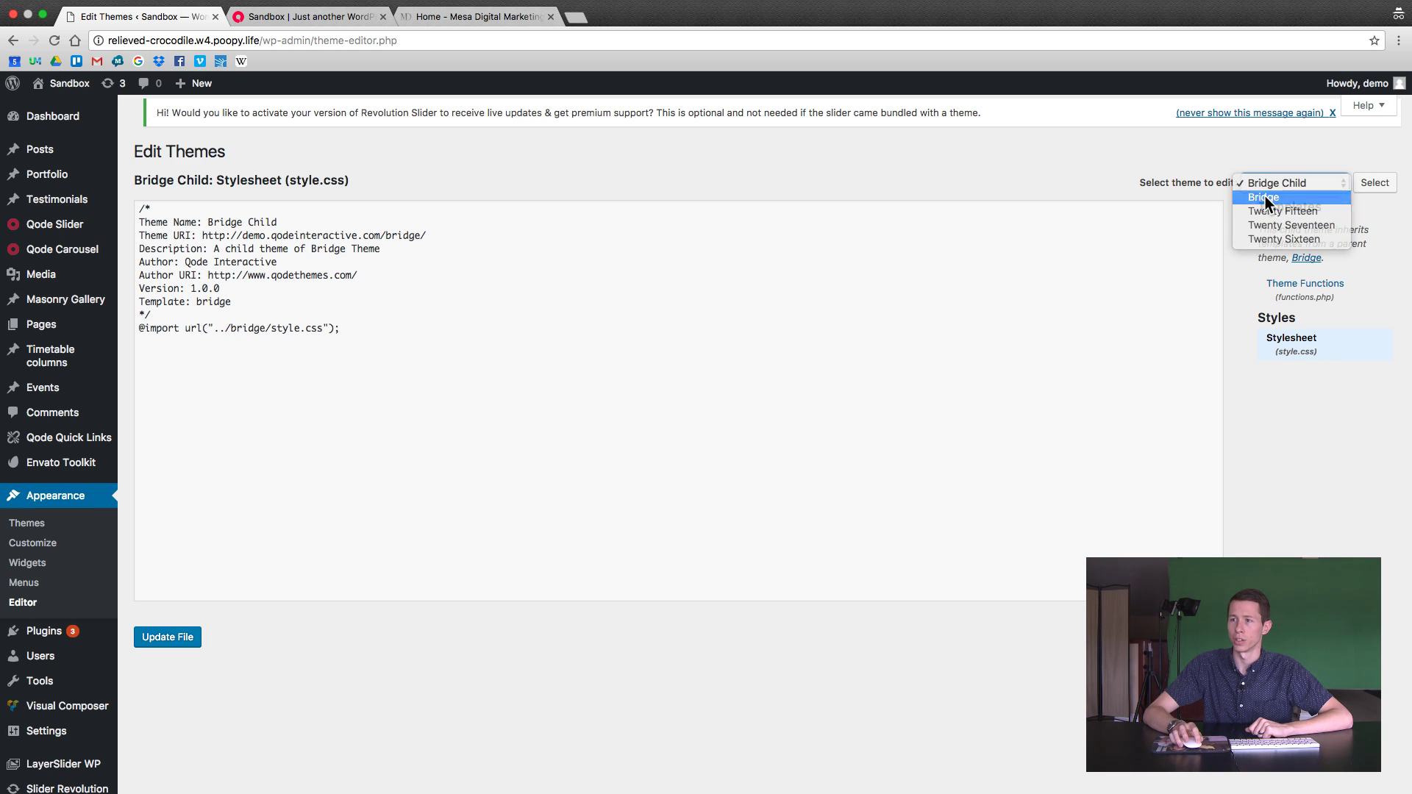
left_click(1265, 196)
left_click(1374, 185)
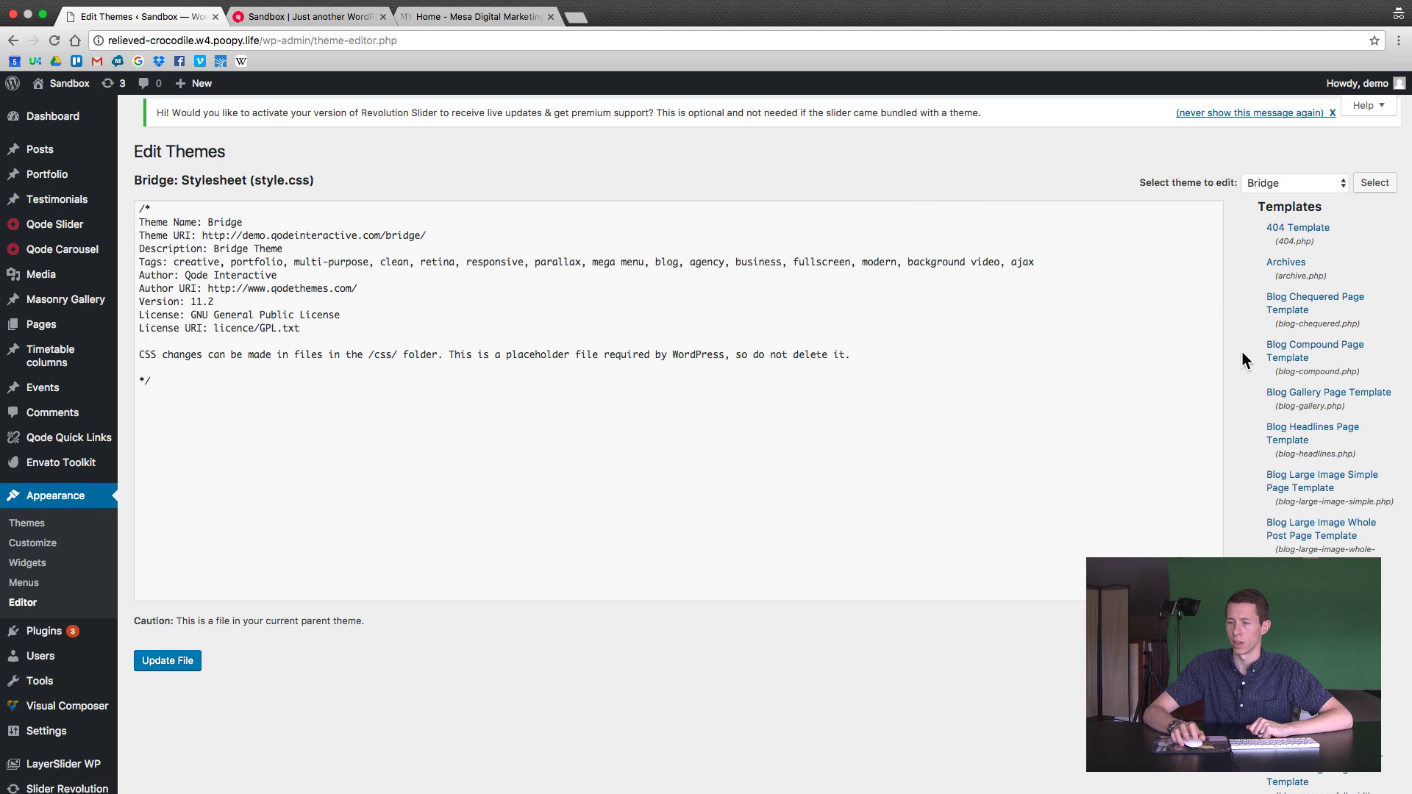
scroll(1242, 351, "down", 6)
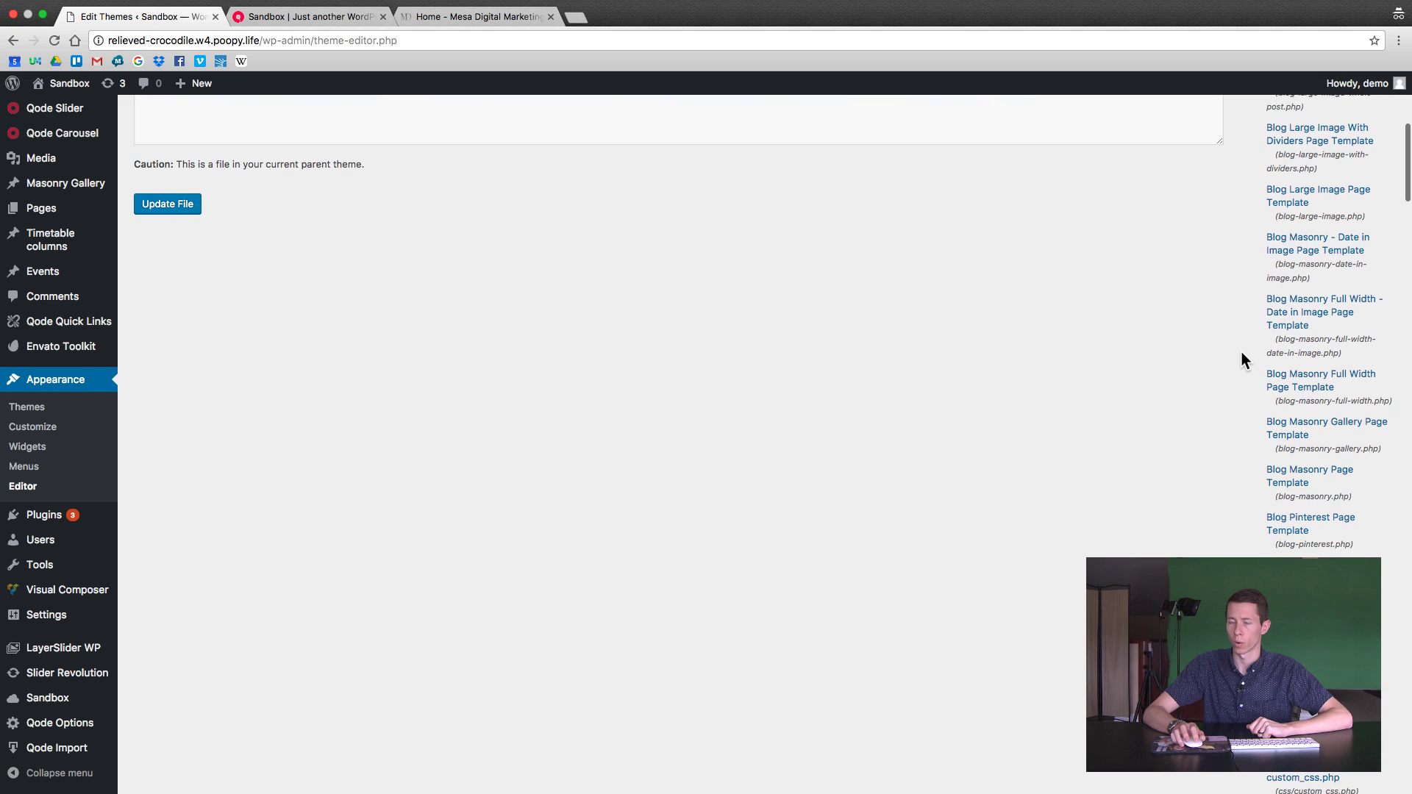
key("super+f")
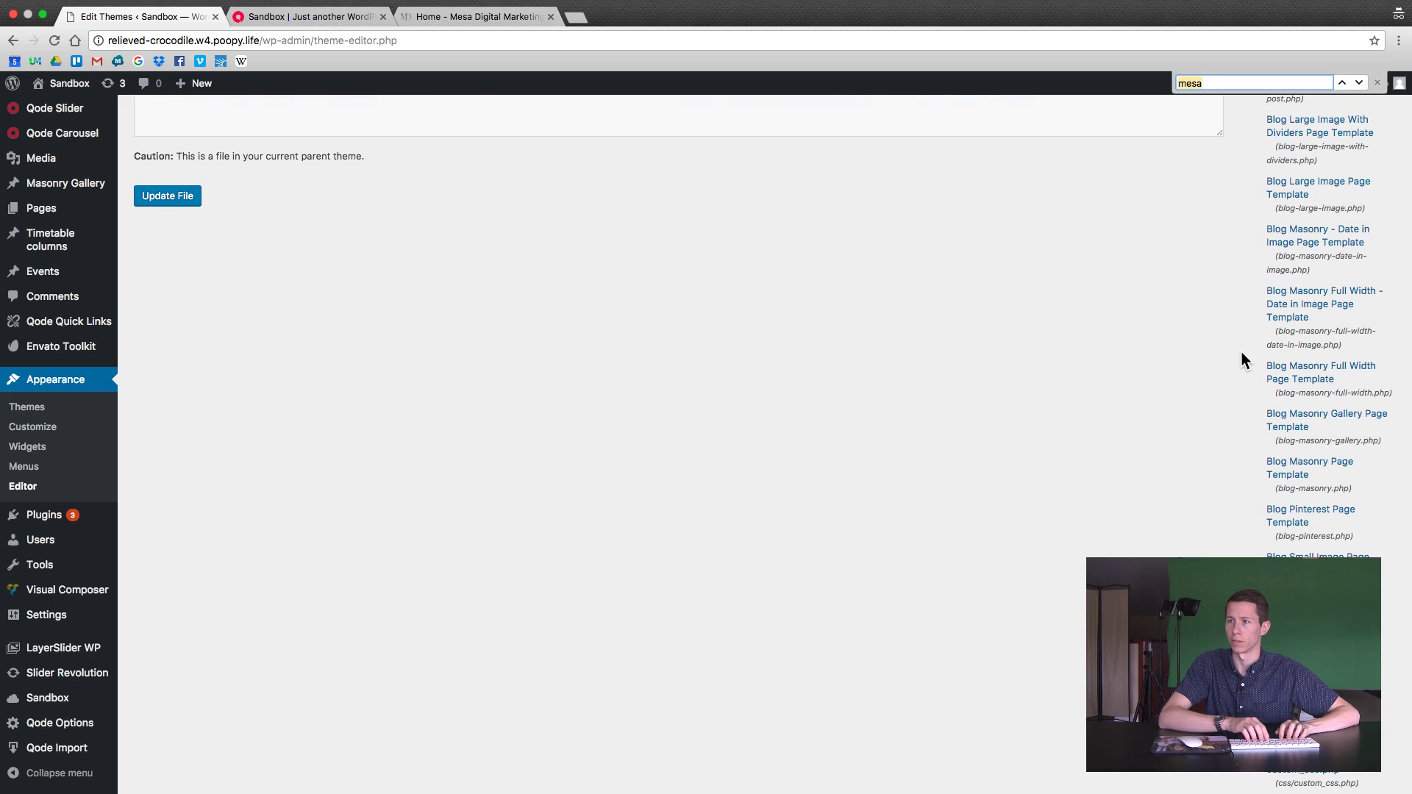
type("vc")
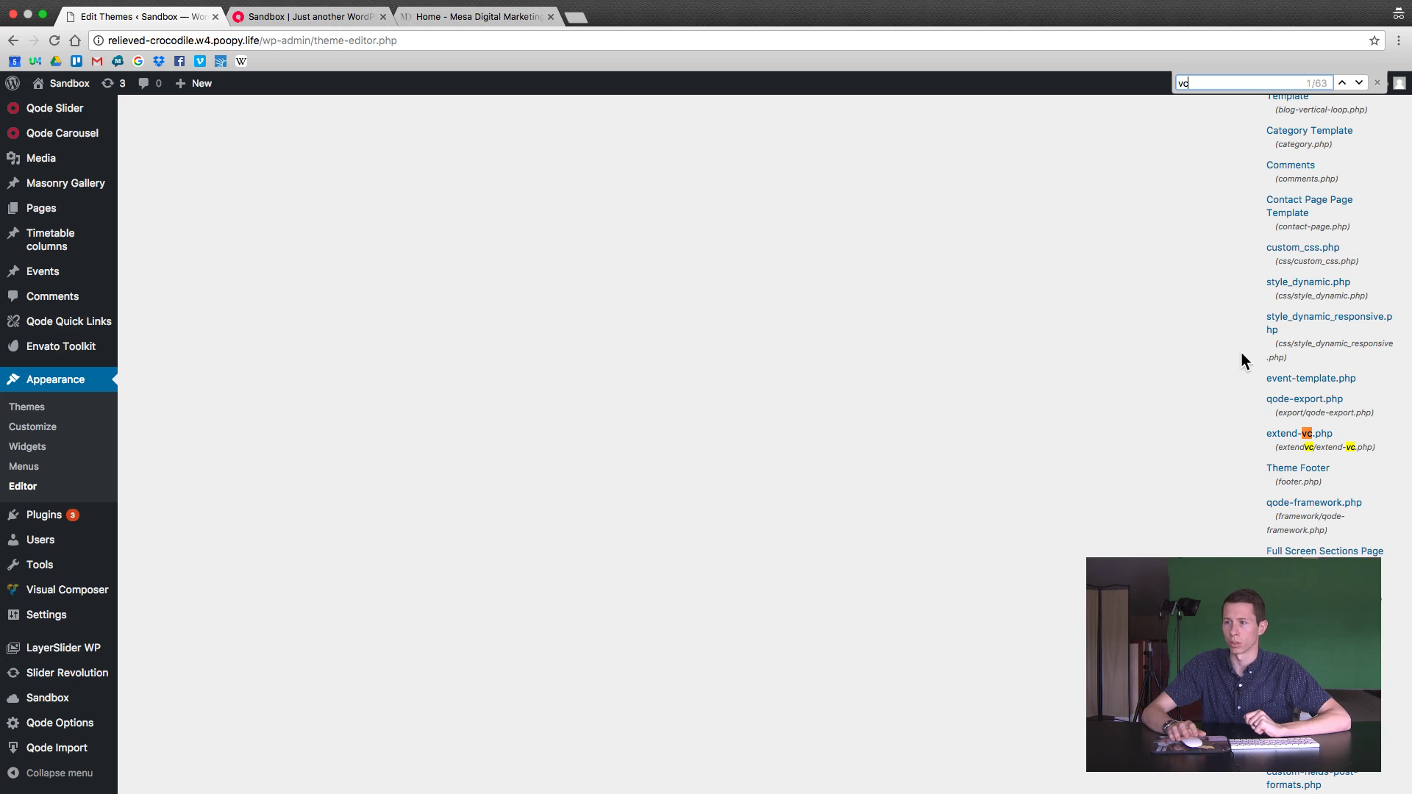
scroll(1250, 425, "down", 1)
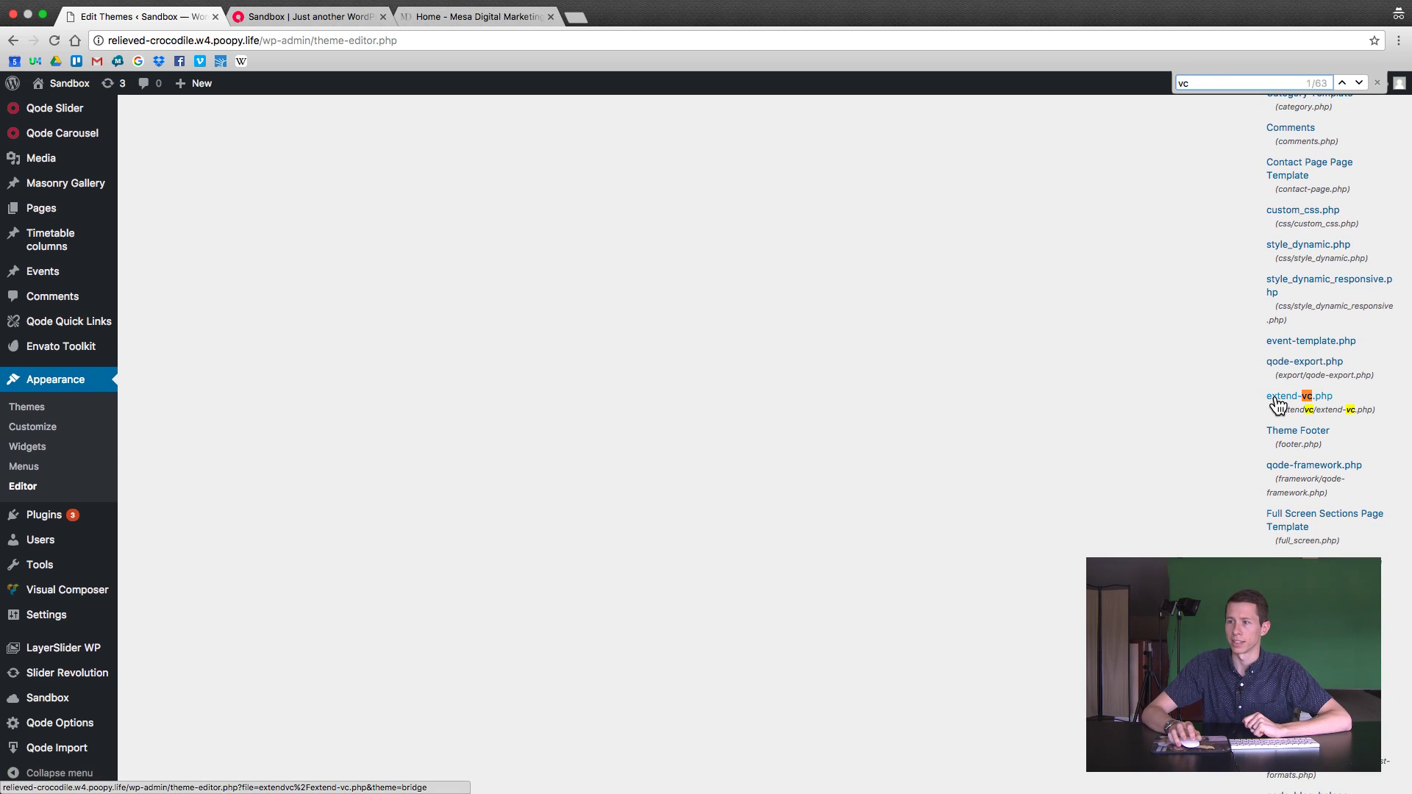
Open extend-vc.php and find the 'Remove frontend editor' block with vc_disable_frontend()
left_click(1276, 400)
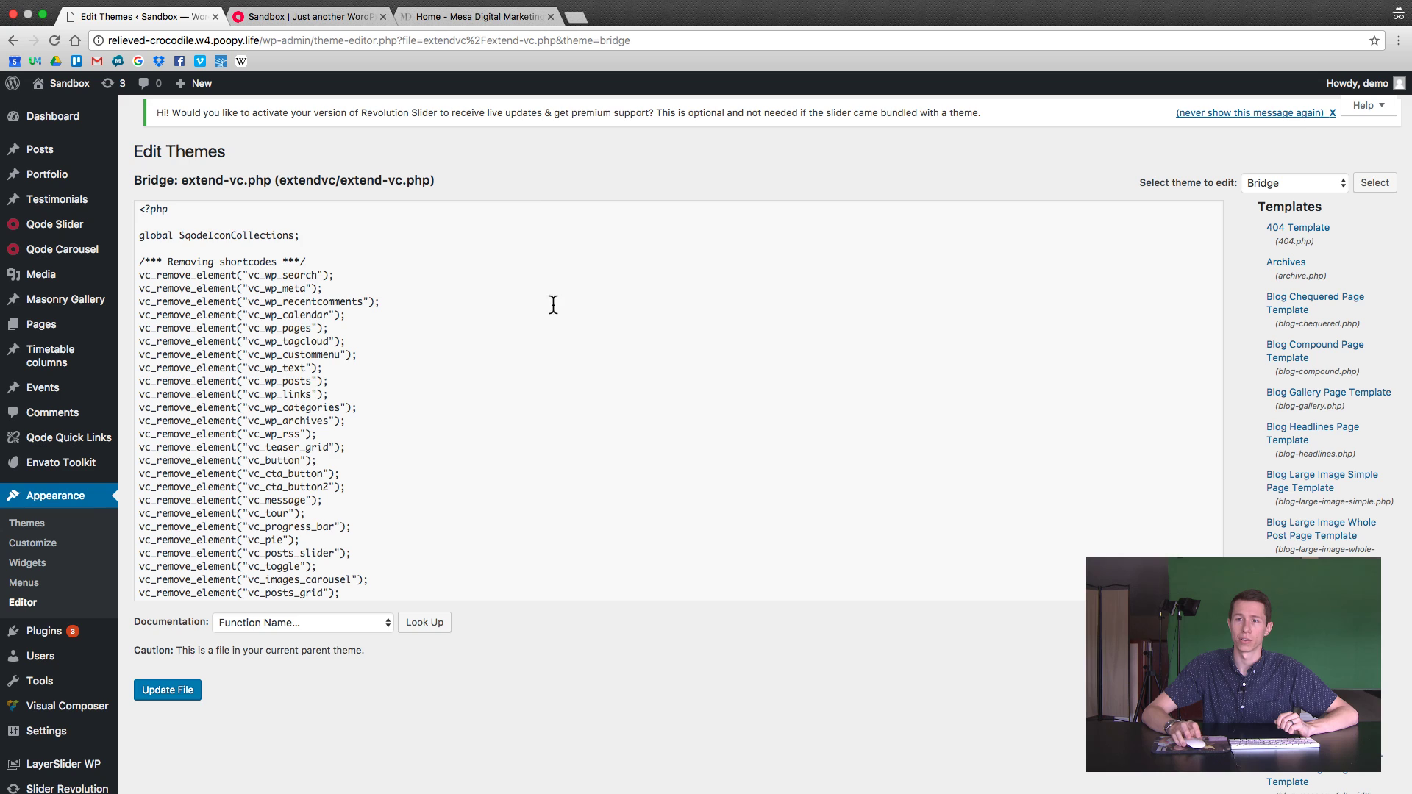
scroll(553, 304, "down", 10)
scroll(561, 353, "up", 6)
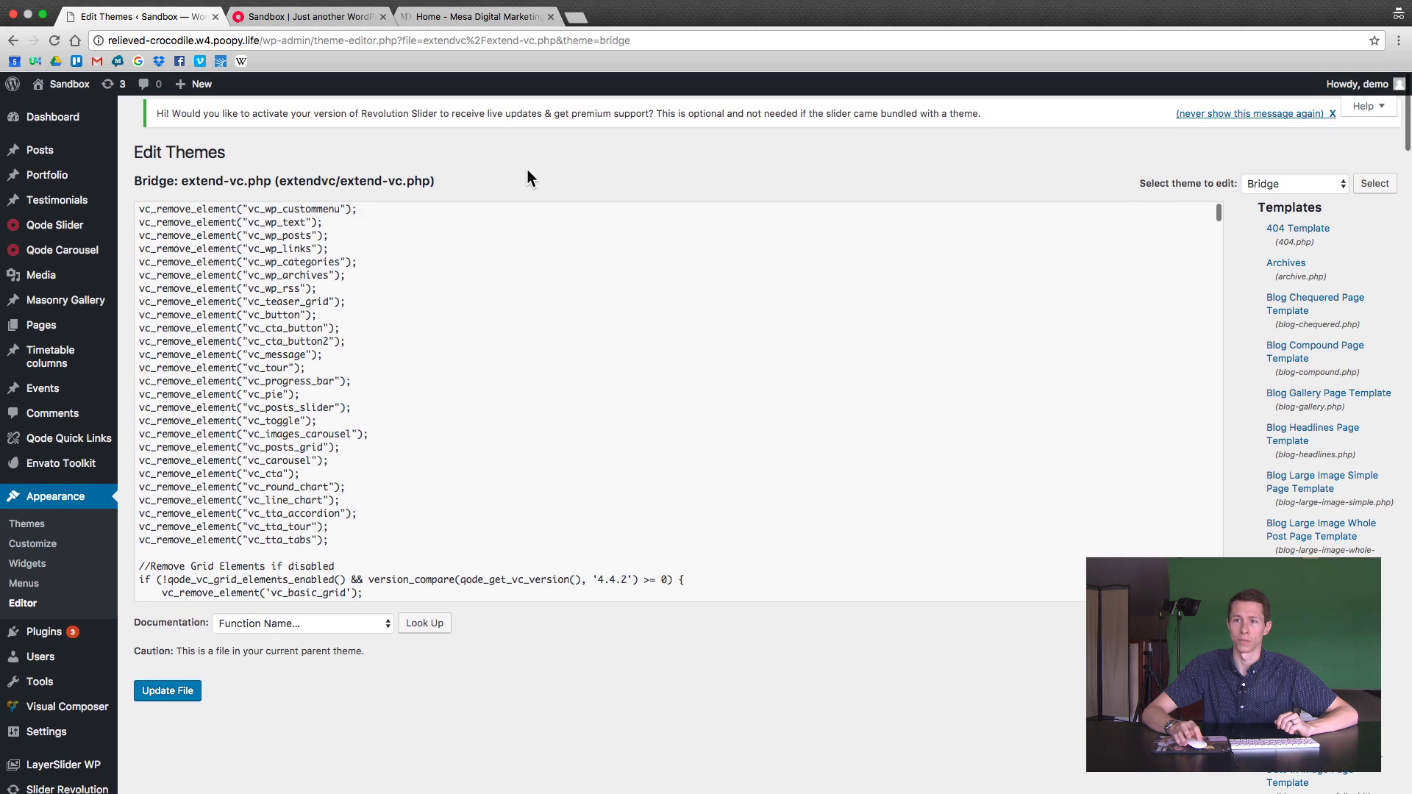
key("super+f")
type("vc")
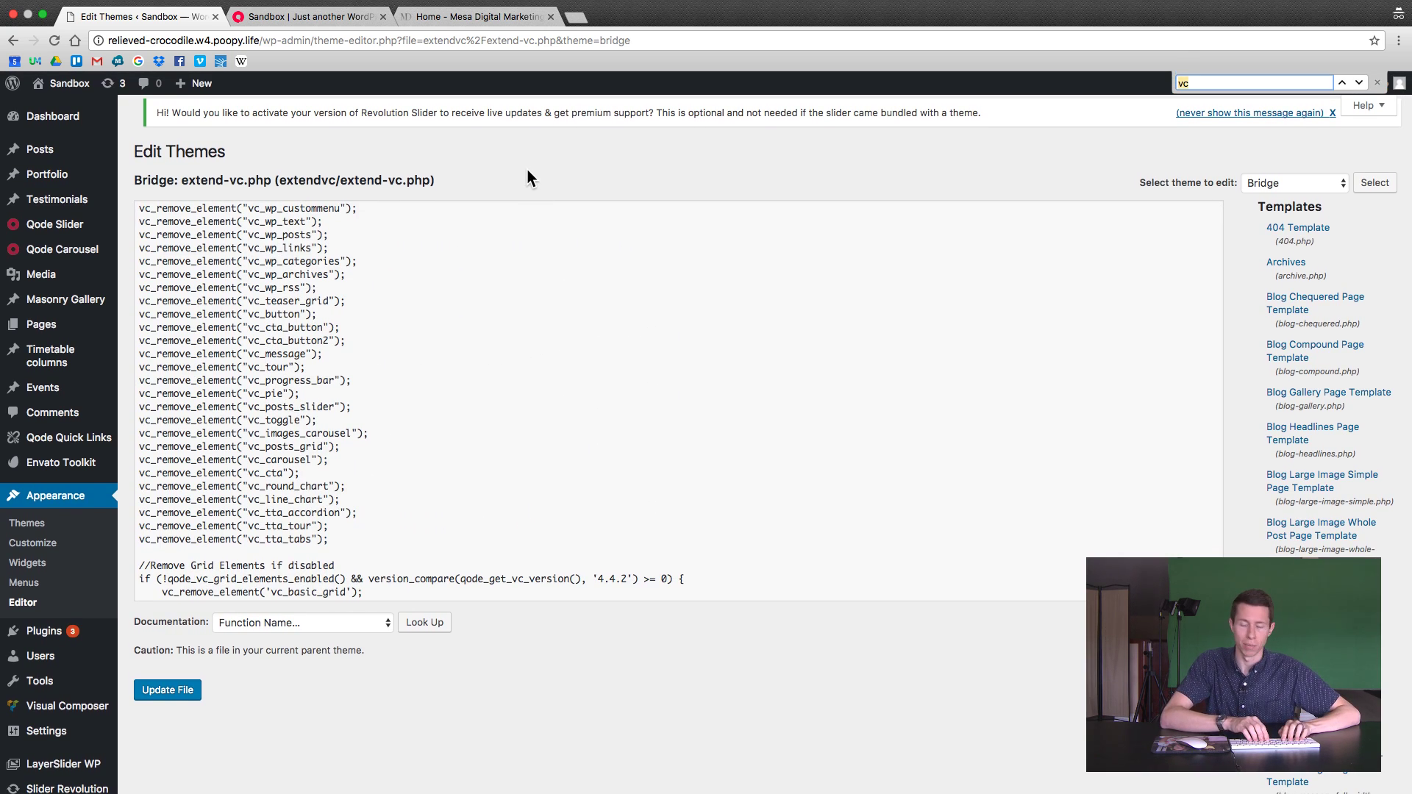
type("fr")
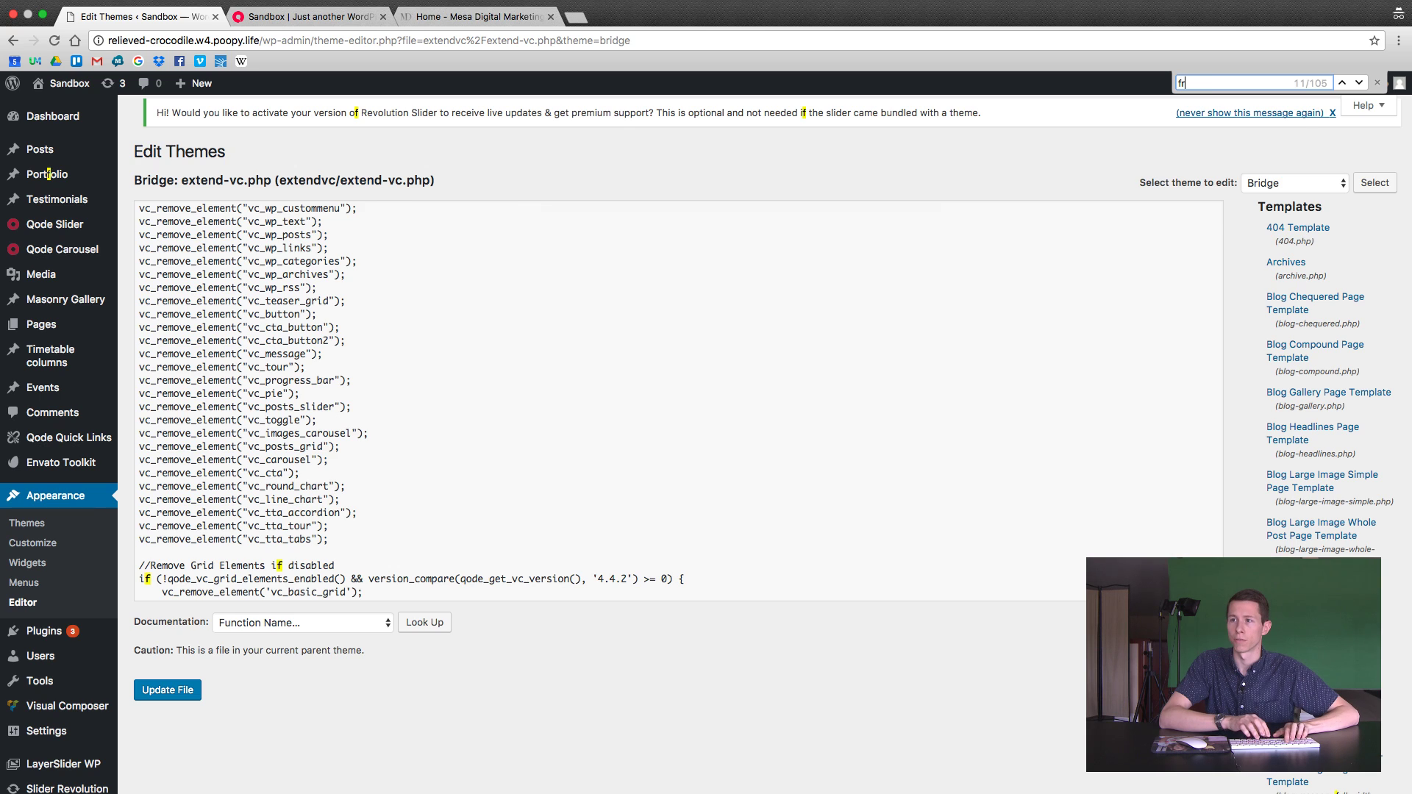
type("ontend")
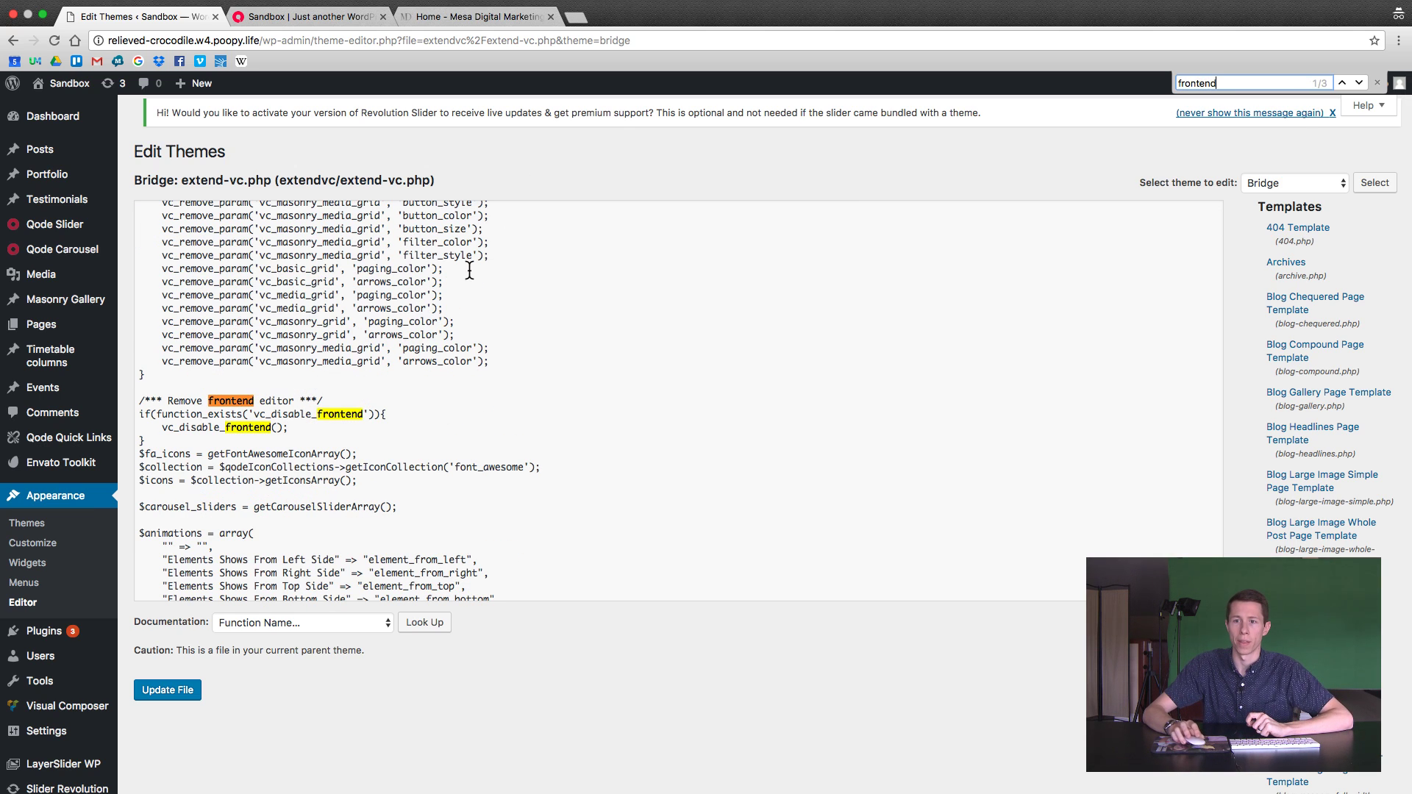
left_click(294, 398)
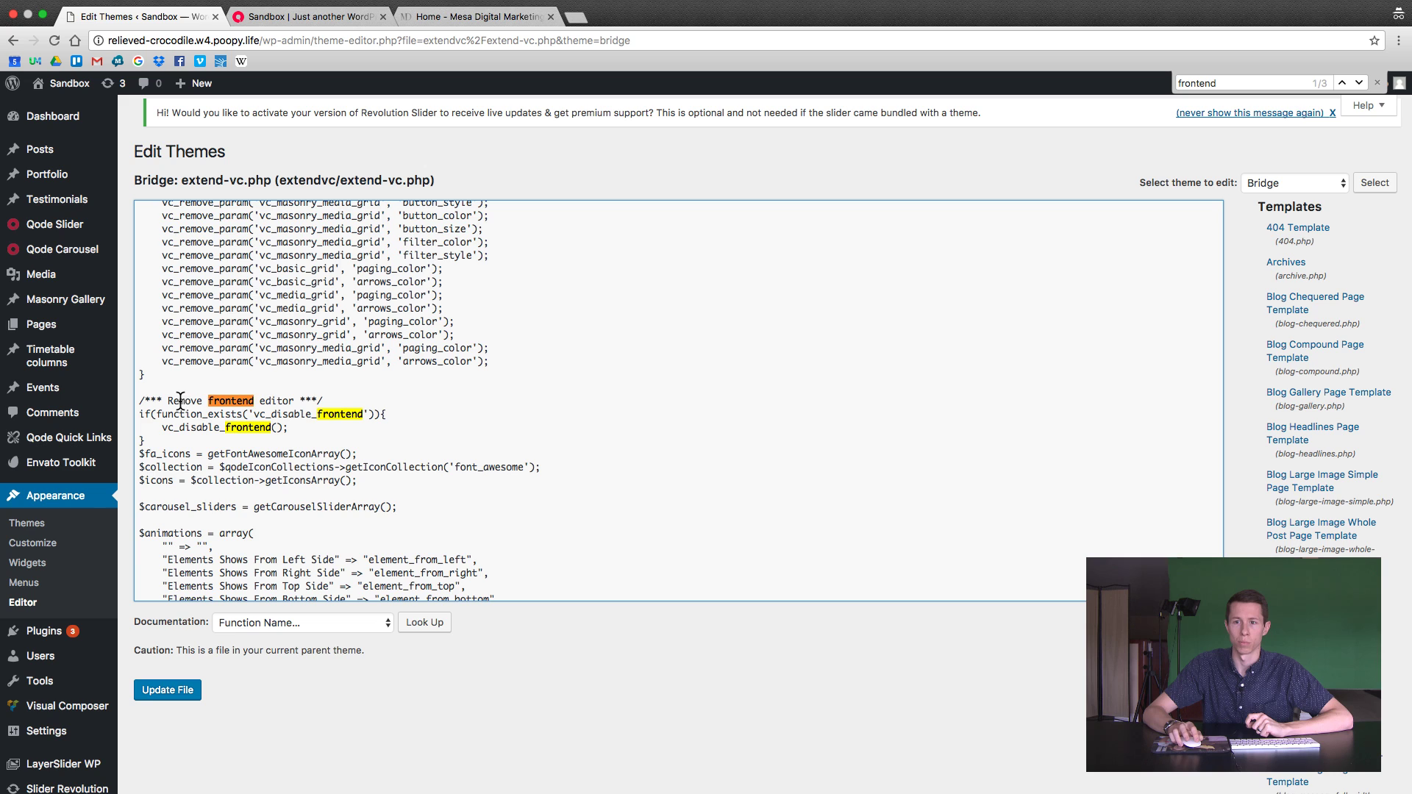
Open the Home page's edit screen in a new tab, toggle Classic Mode off and back on, then view the homepage
left_click(294, 18)
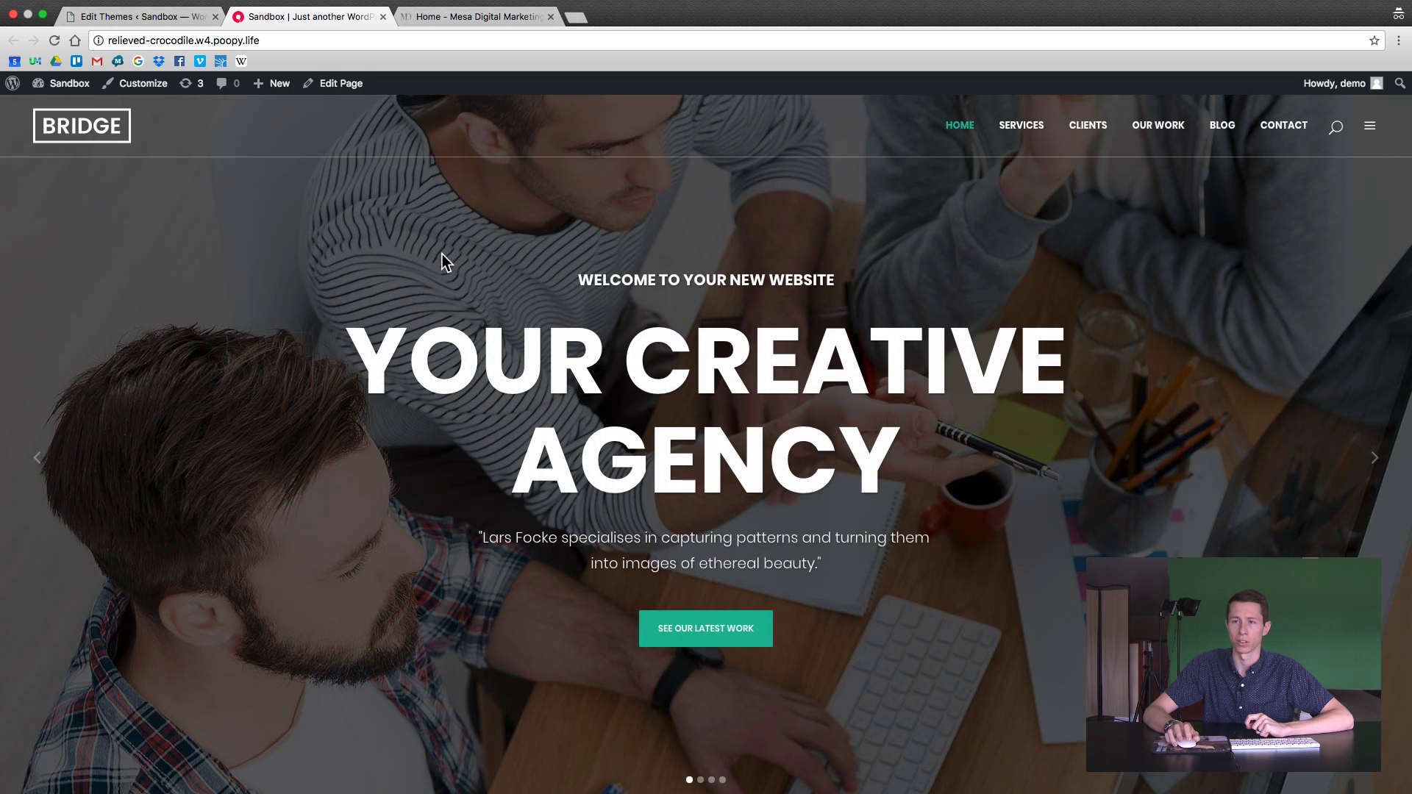
left_click(346, 95, "super")
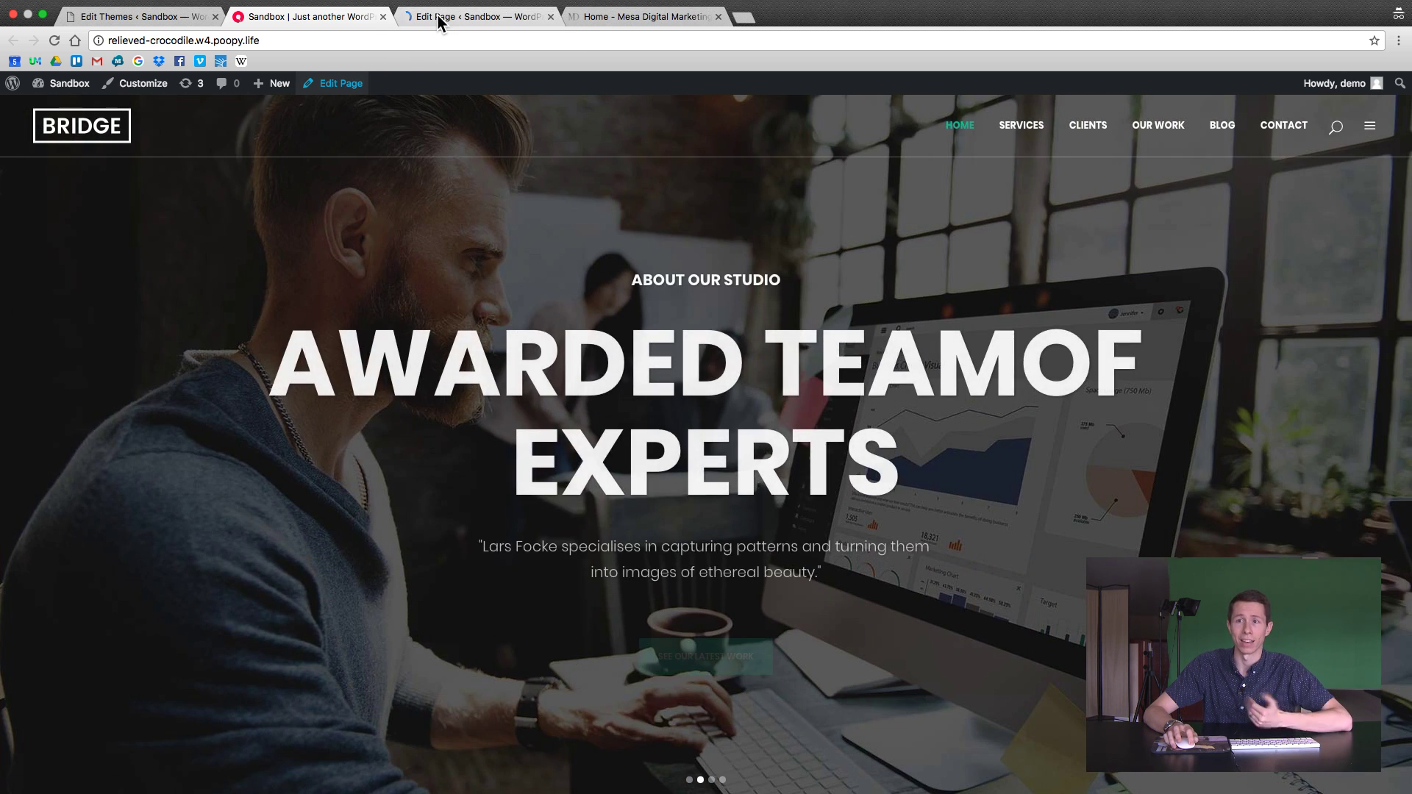
left_click(438, 15)
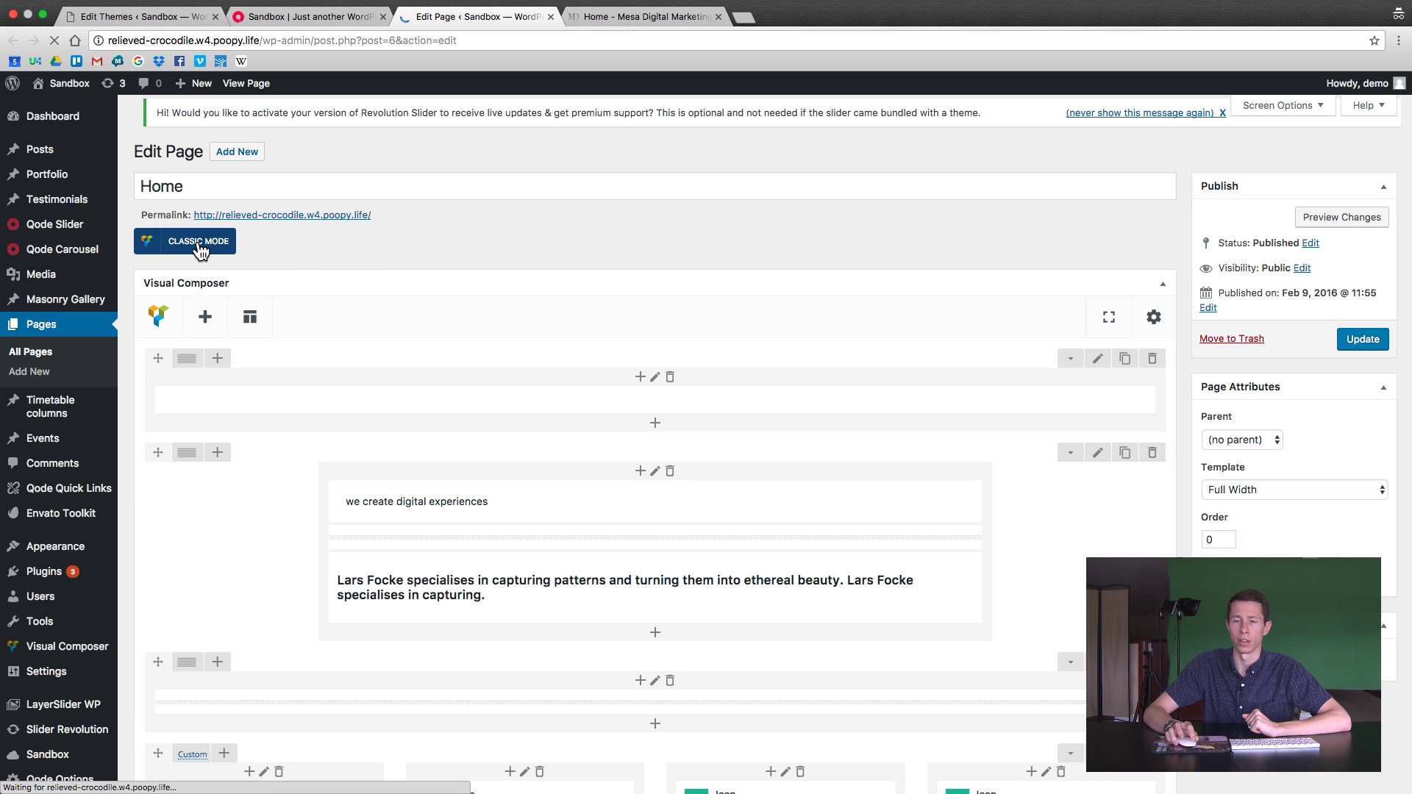
left_click(199, 245)
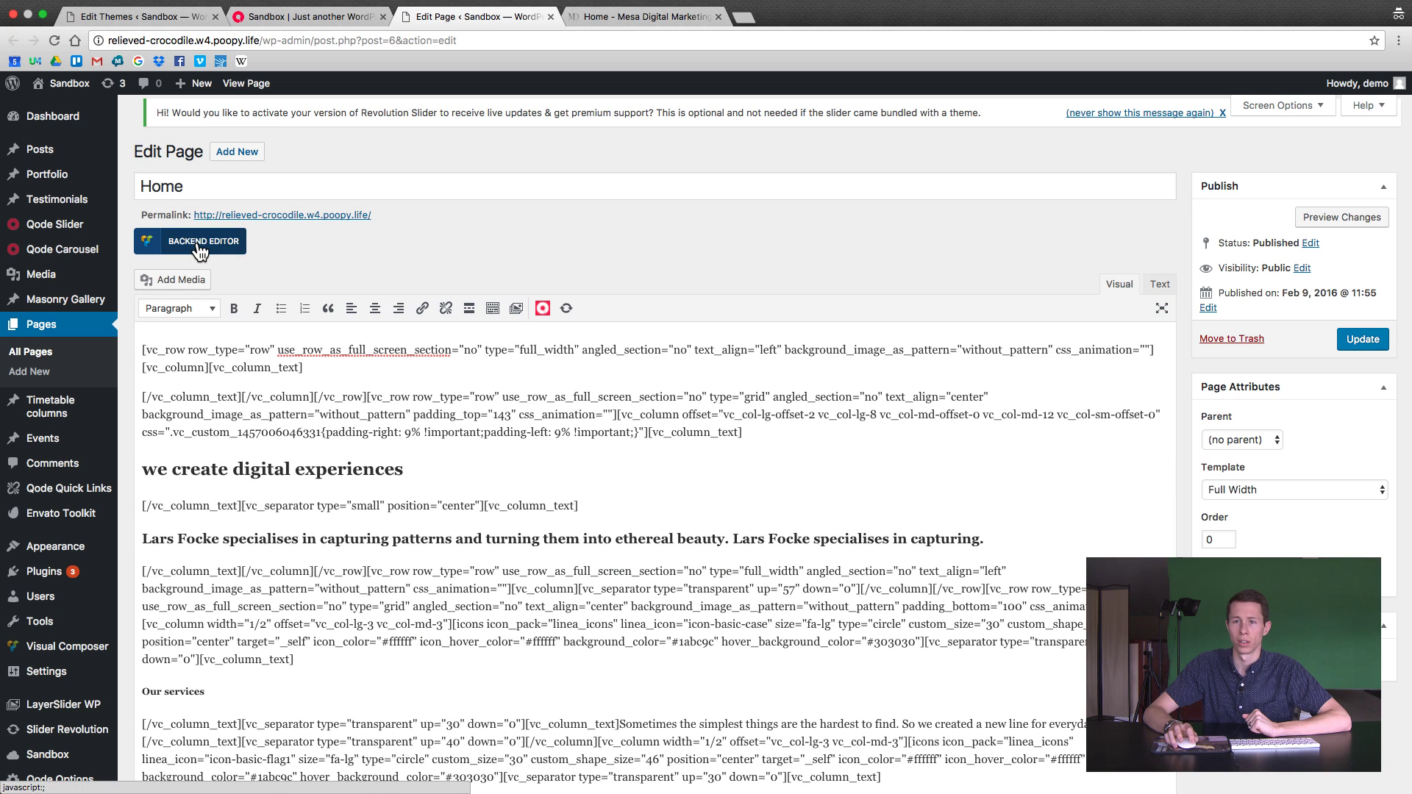
left_click(198, 246)
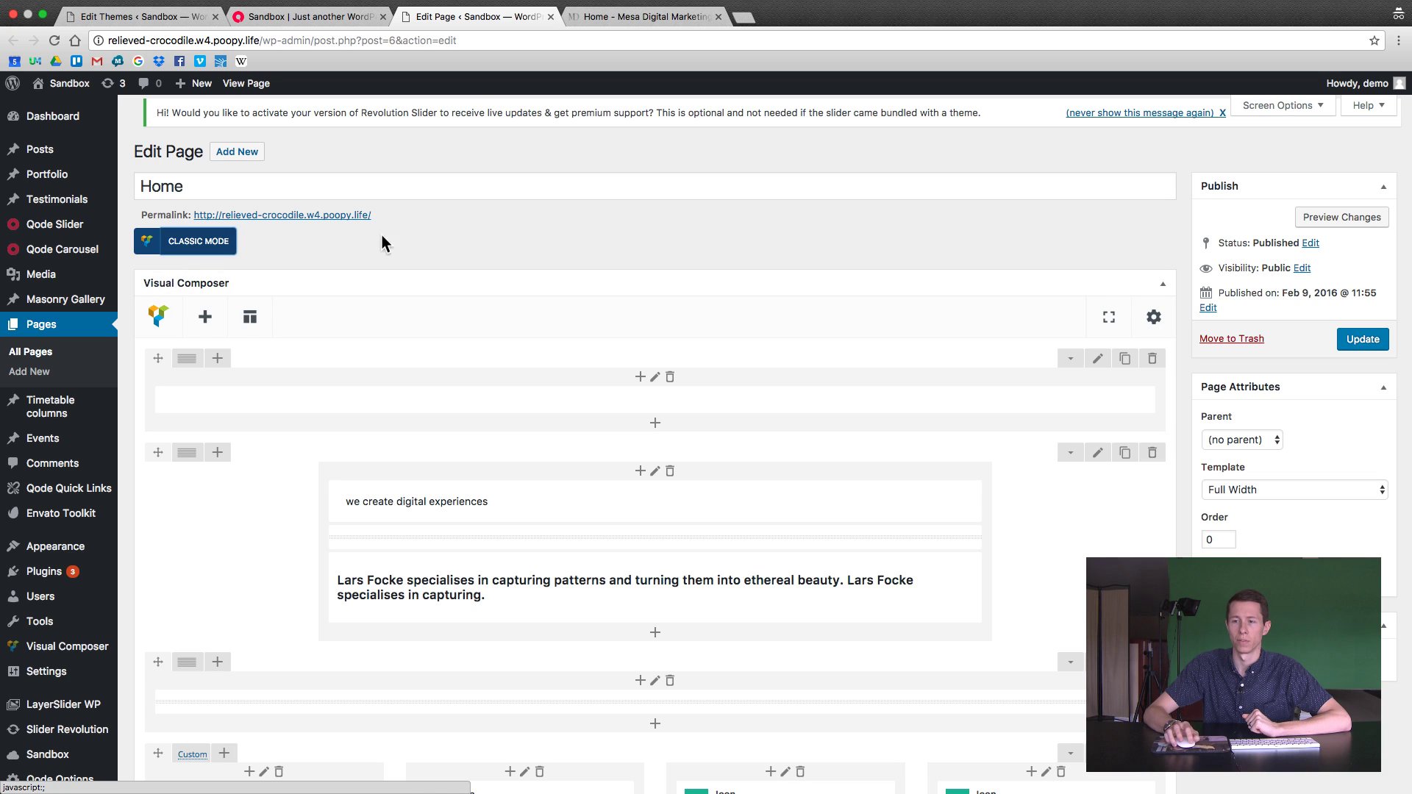
left_click(337, 18)
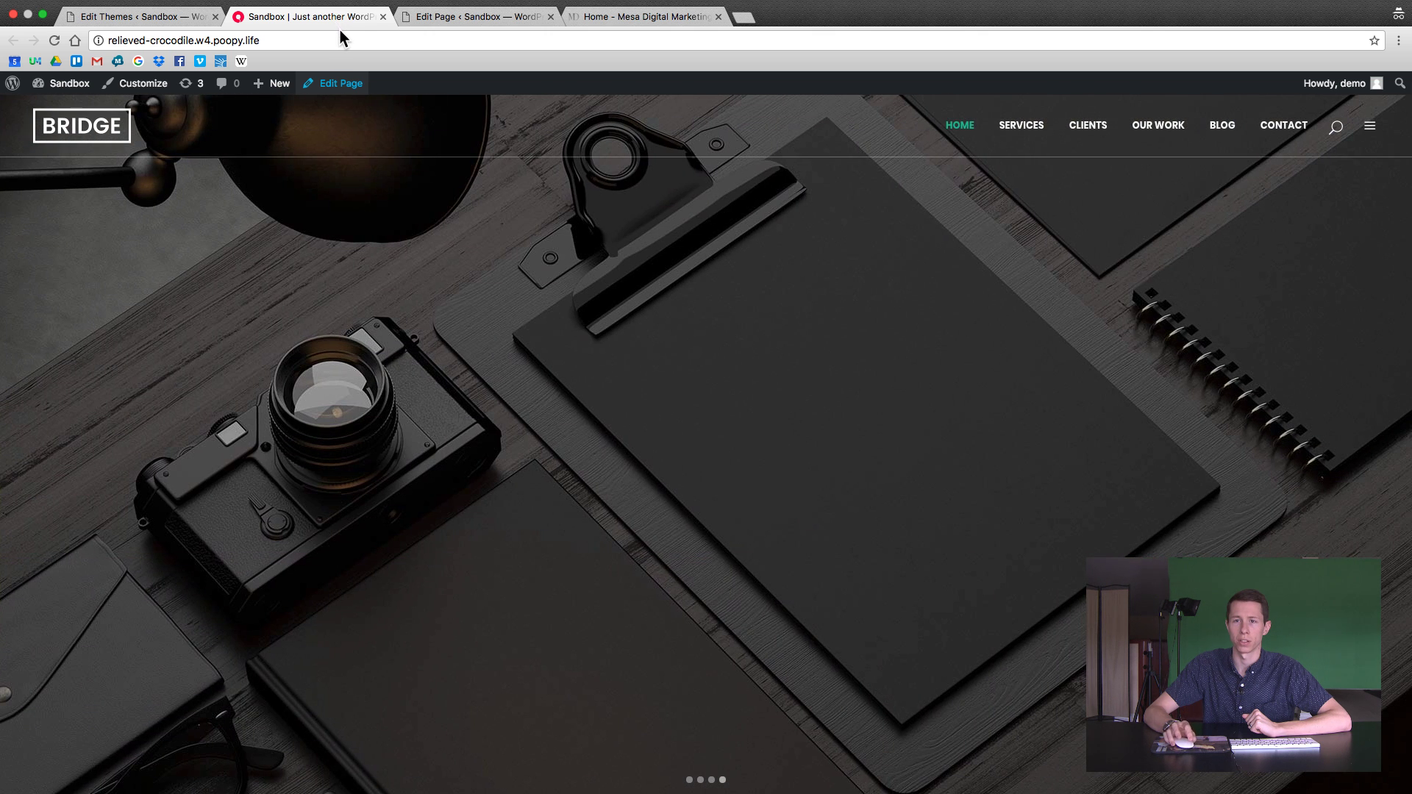
Delete the 'Remove frontend editor' code block from extend-vc.php and save it with Update File
left_click(138, 15)
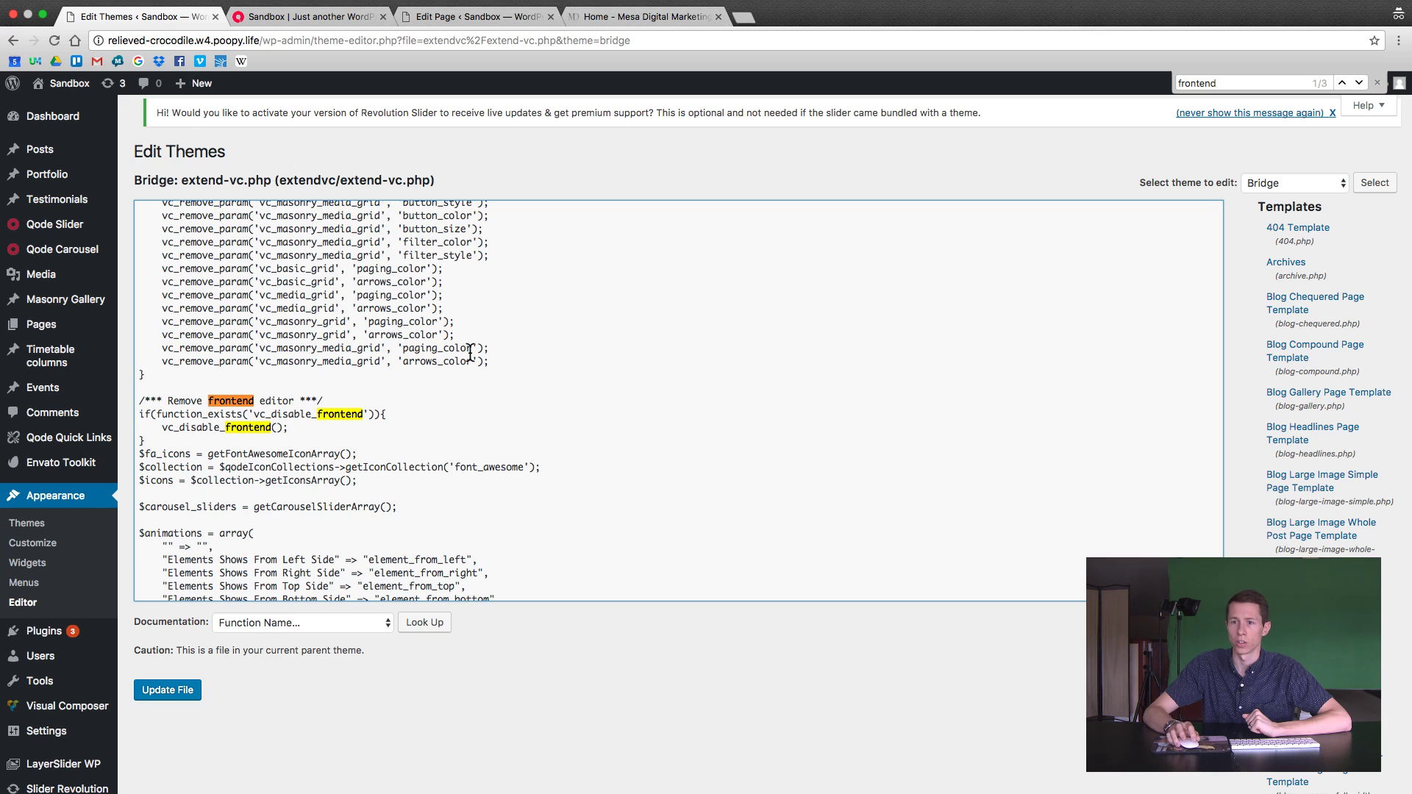
left_click(151, 439)
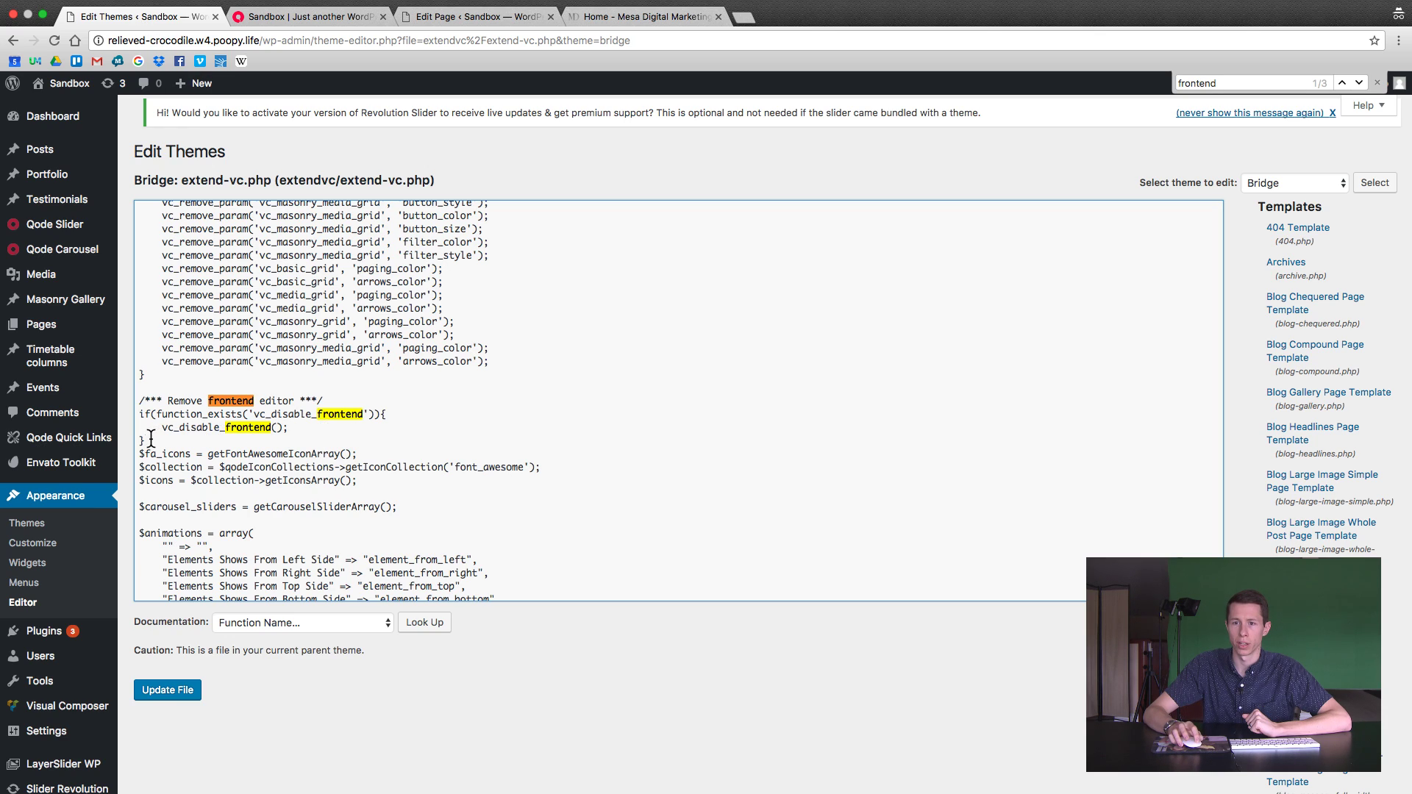
left_click_drag(151, 439, 139, 402)
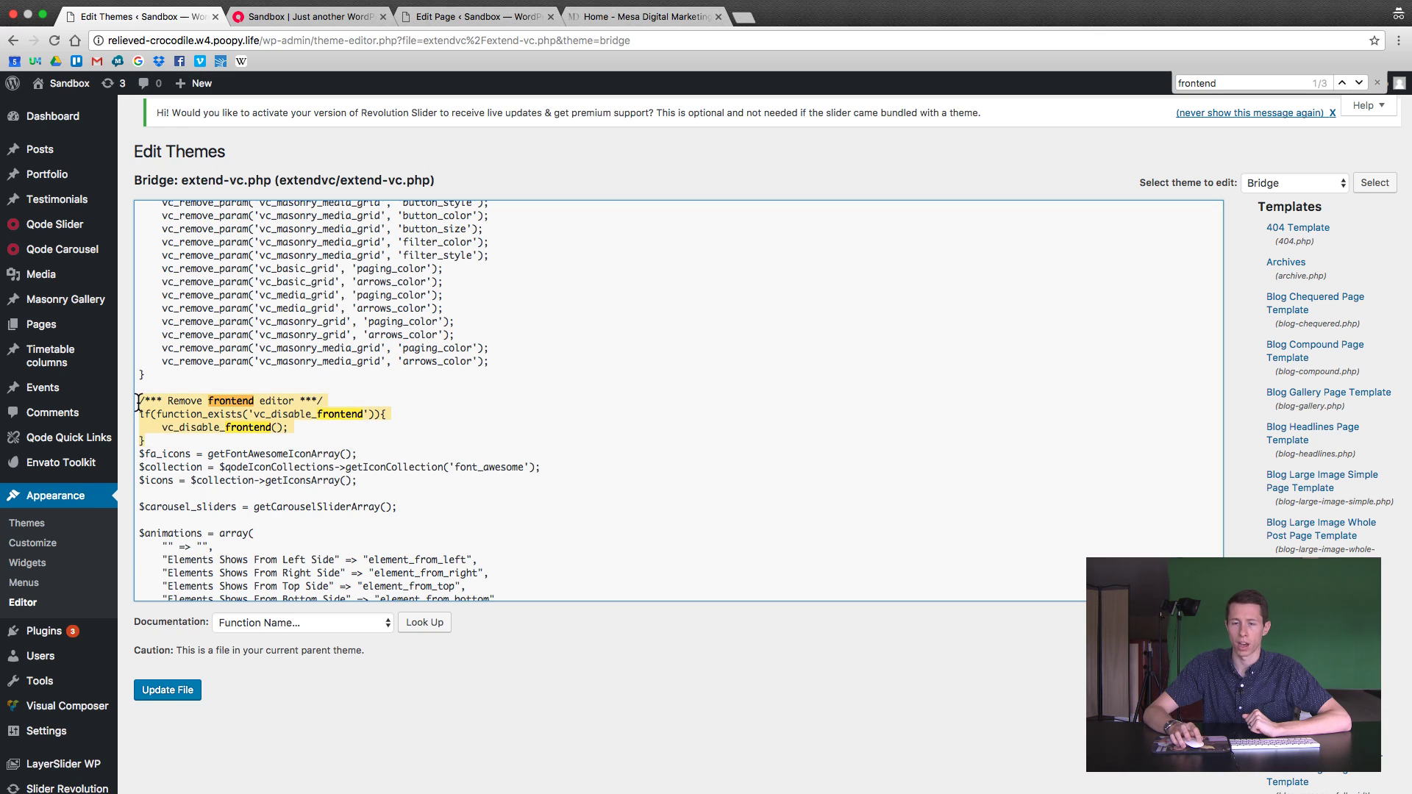
key("BackSpace")
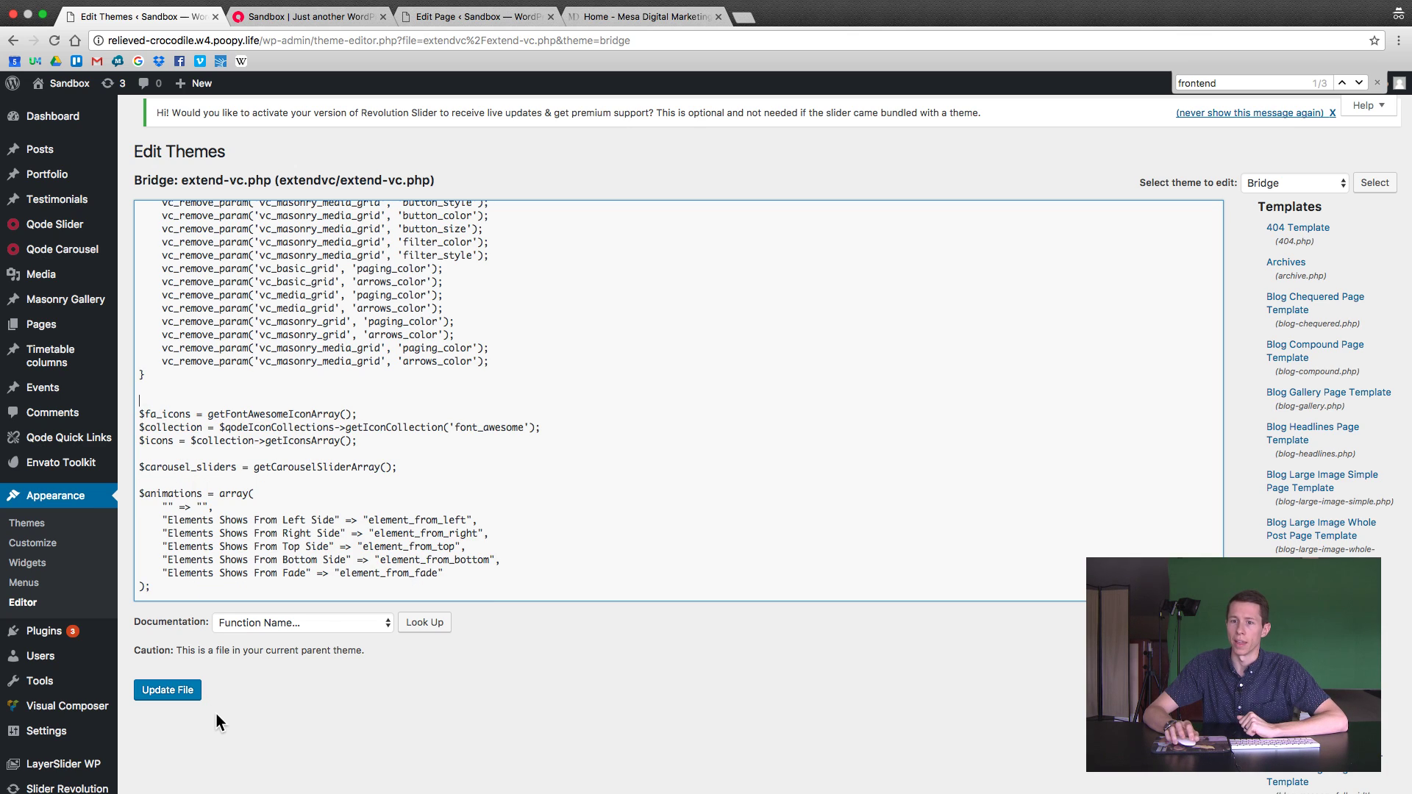
left_click(175, 691)
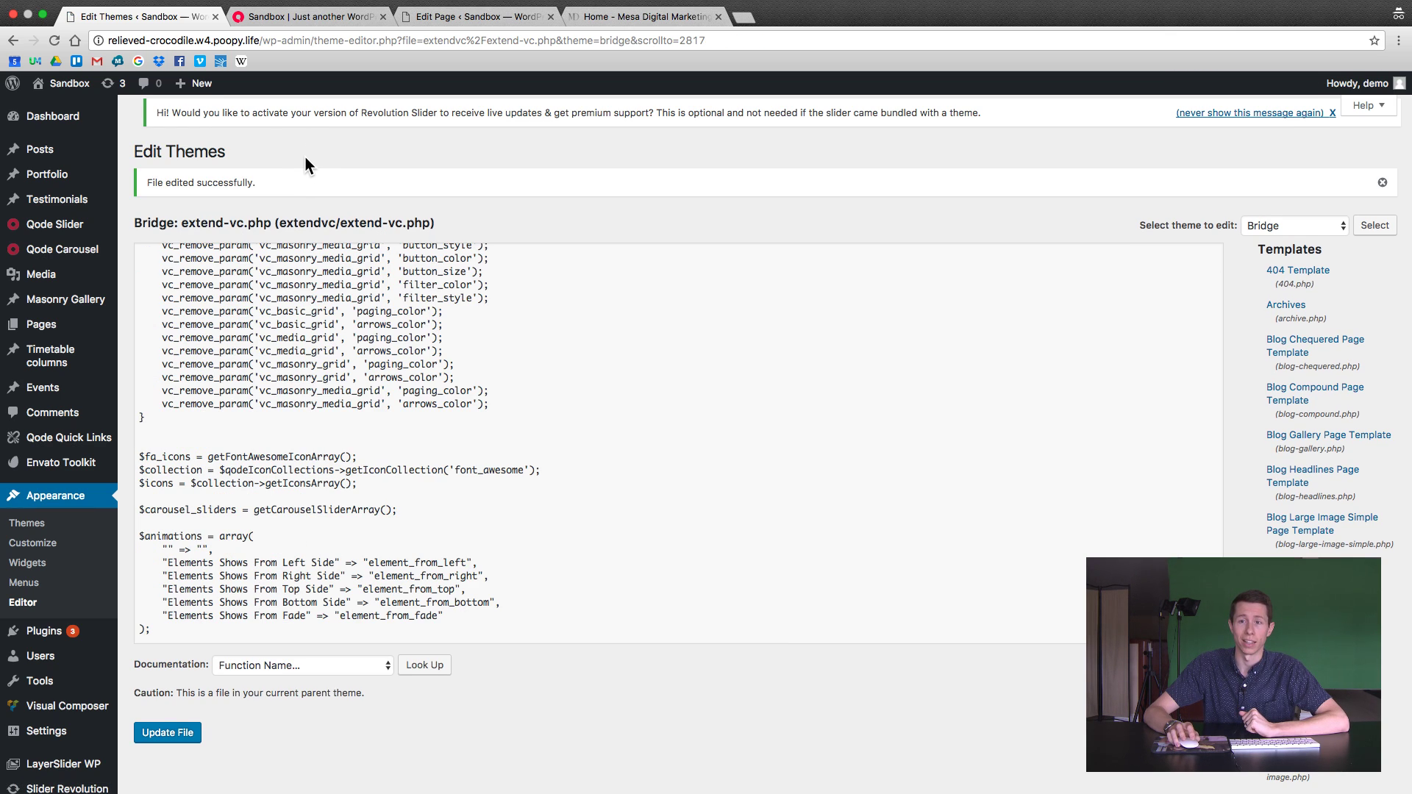
Reload the site's home page to test the edited theme file
left_click(289, 16)
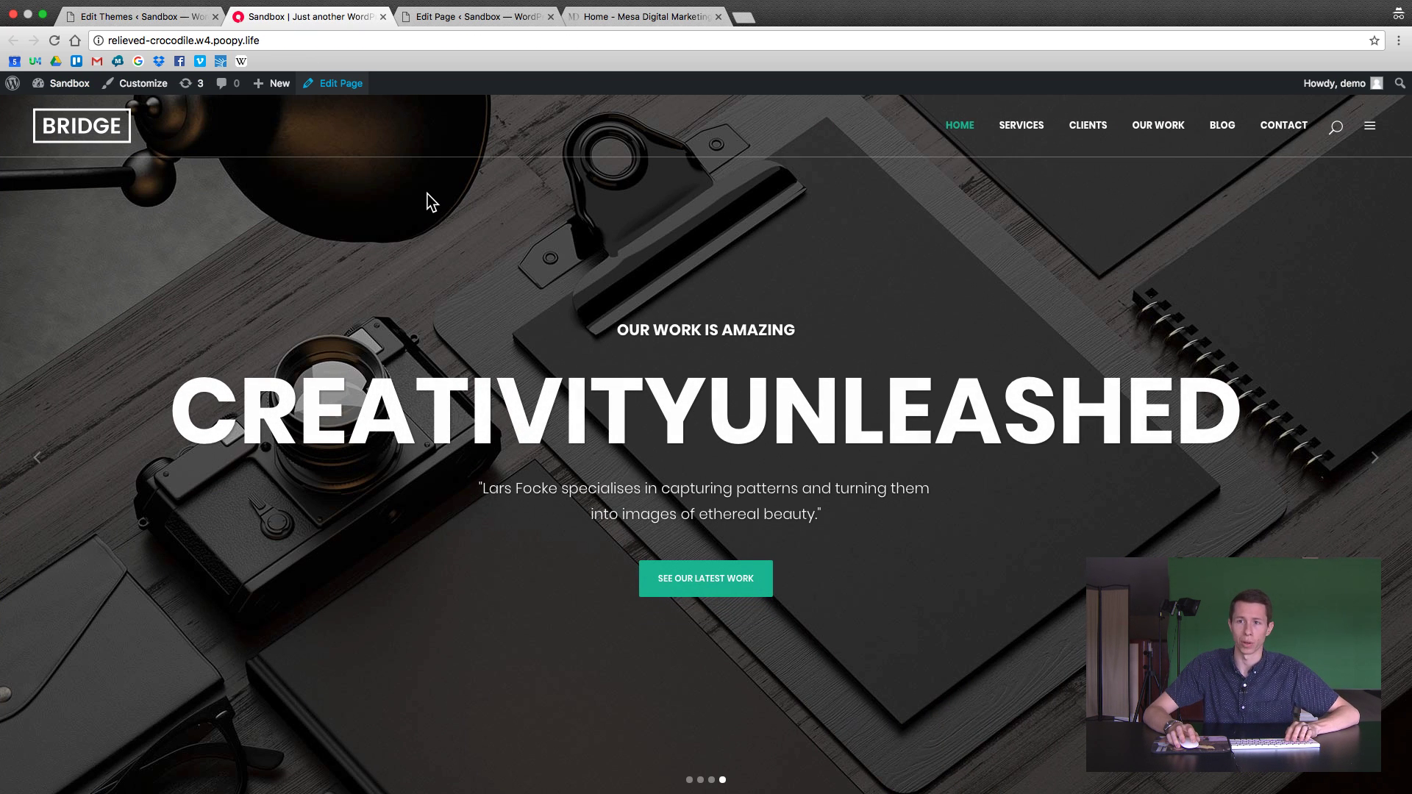
key("super+r")
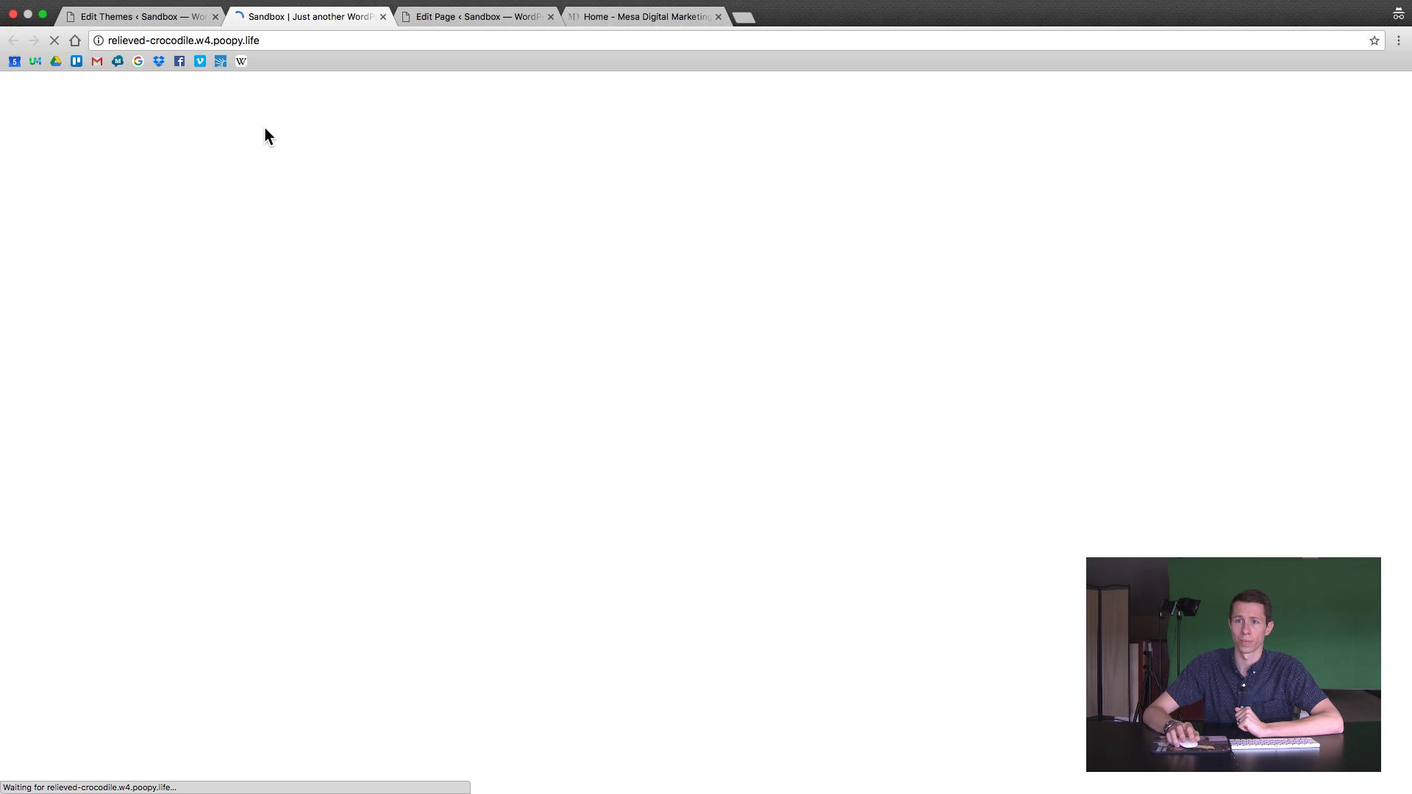
Open the live Sandbox site in a new tab via Visit Site and view the reloaded homepage
left_click(131, 18)
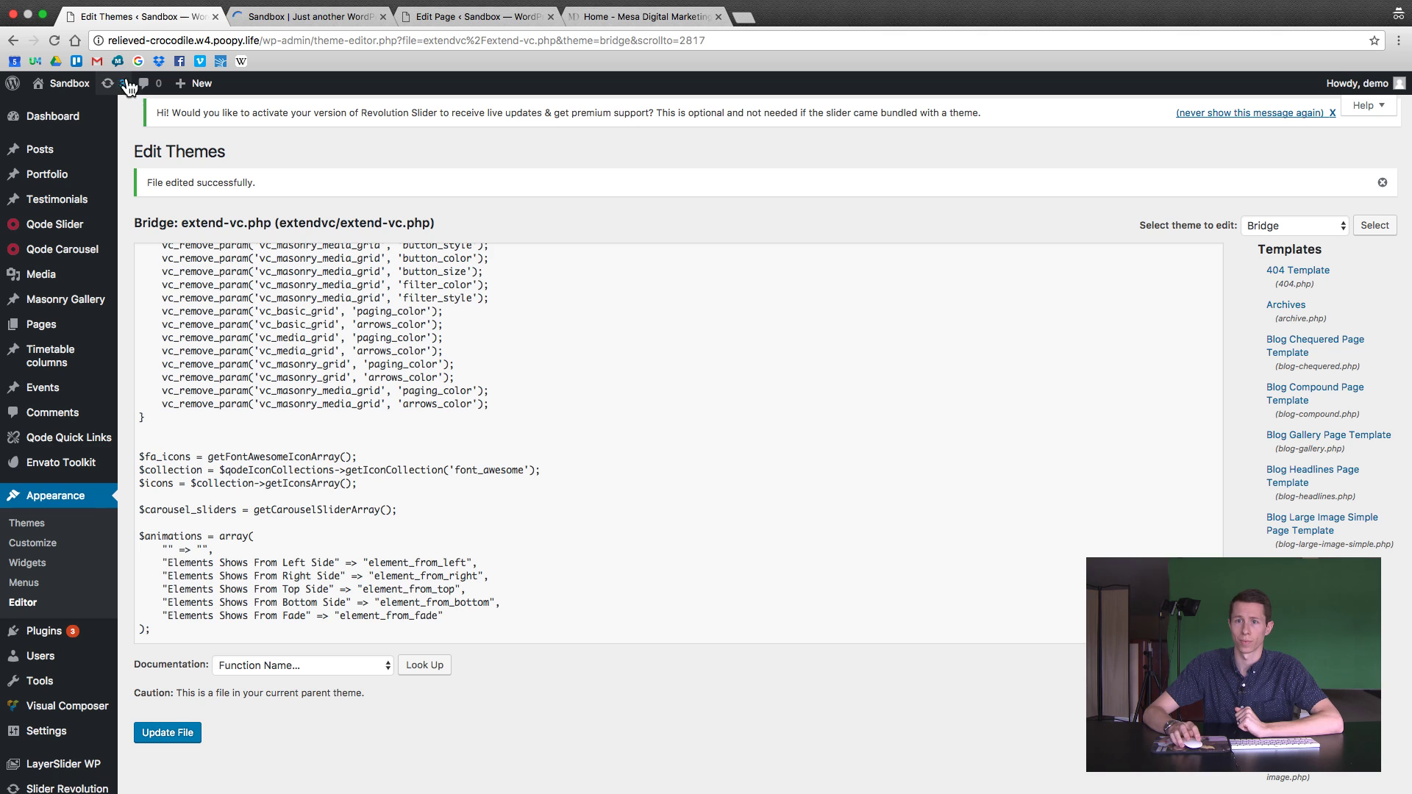
middle_click(55, 109)
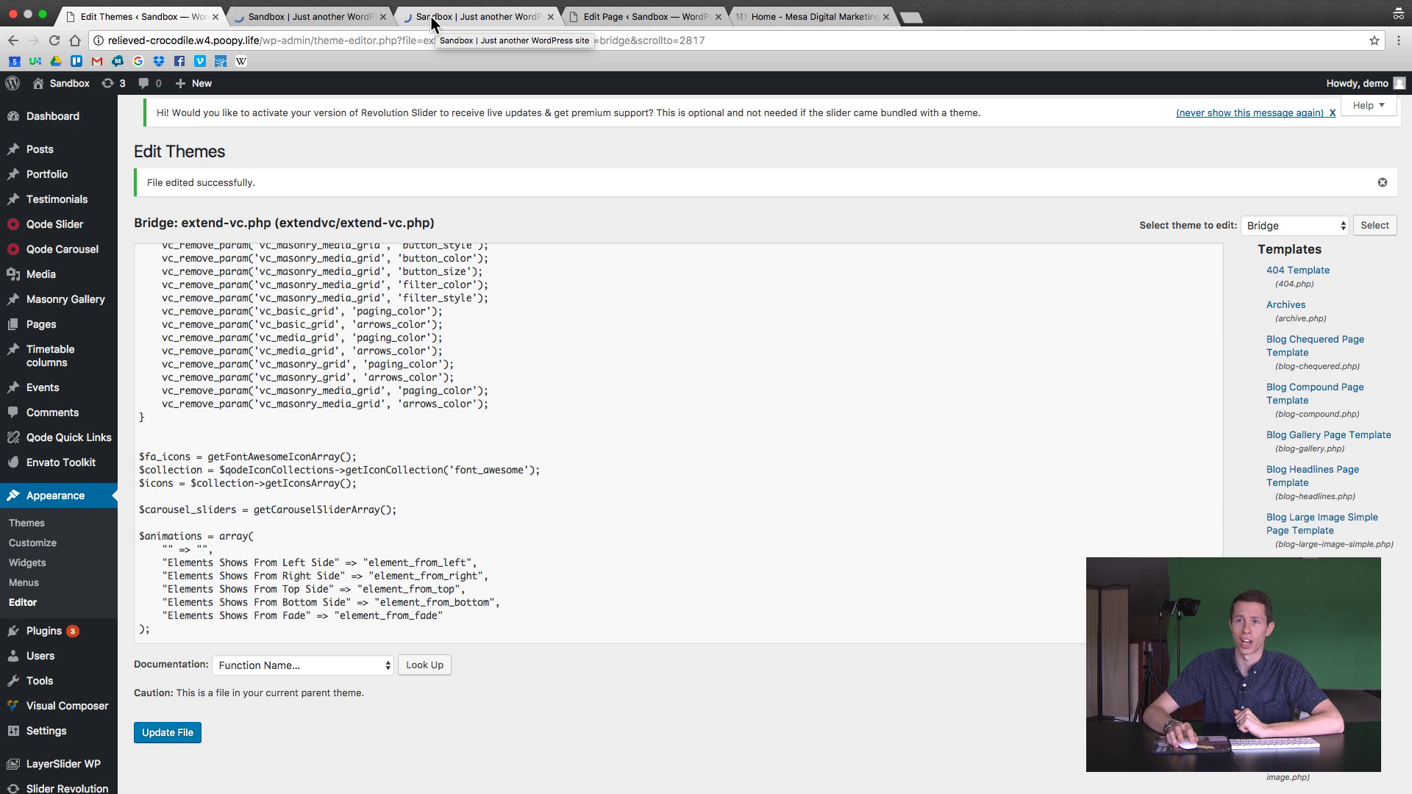
left_click(342, 15)
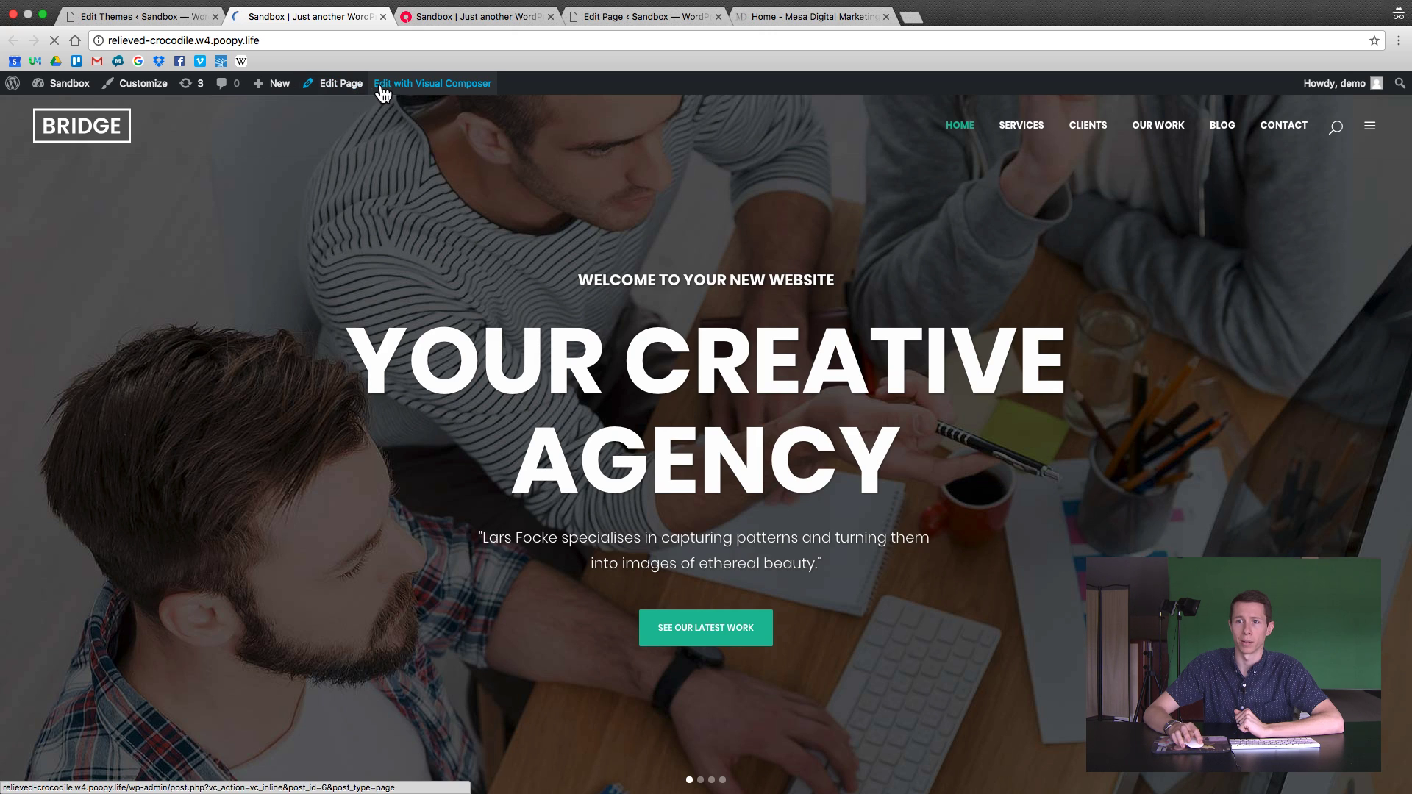
Close the old duplicate homepage tab
left_click(552, 15)
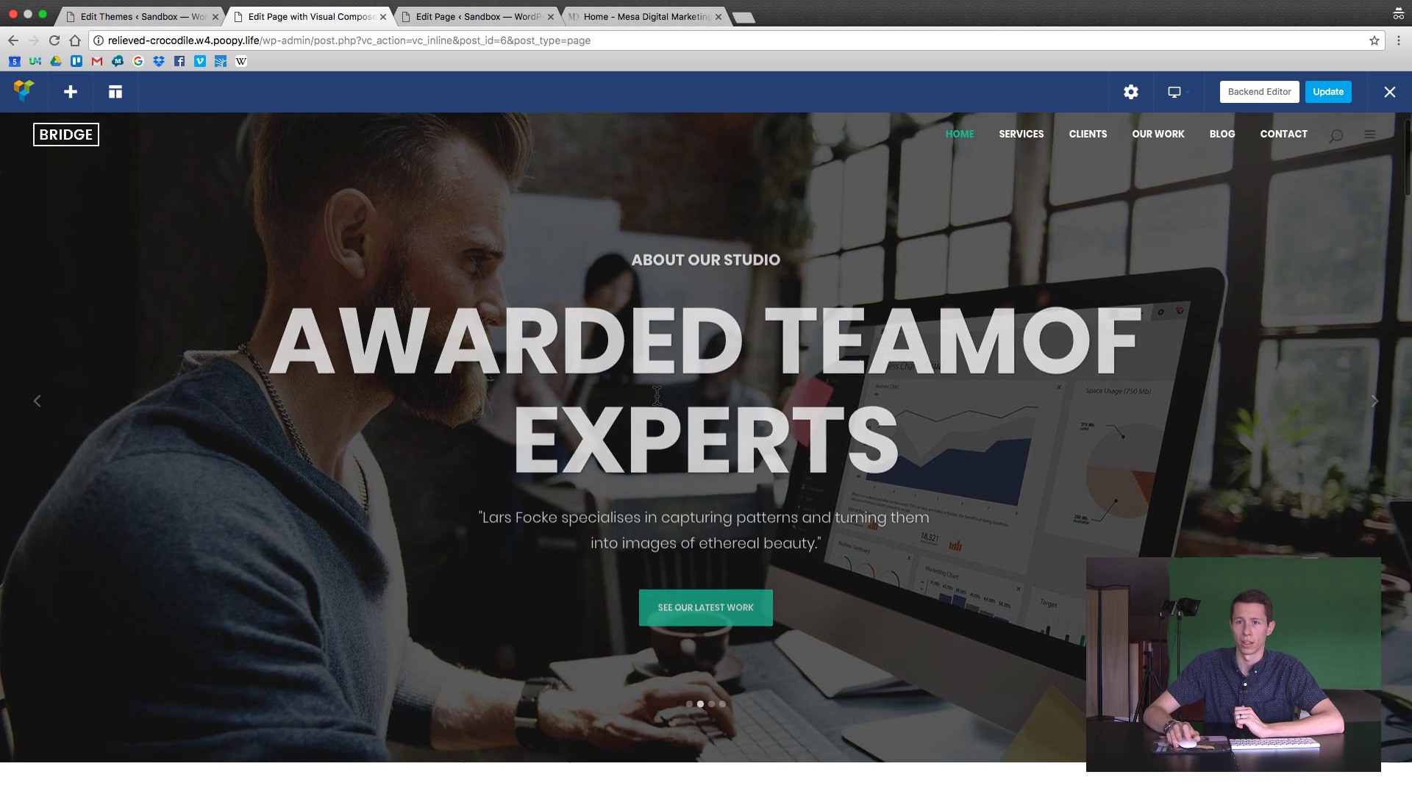
Clone the text block under WE CREATE DIGITAL EXPERIENCES with its Clone icon
scroll(665, 395, "down", 5)
scroll(657, 395, "down", 4)
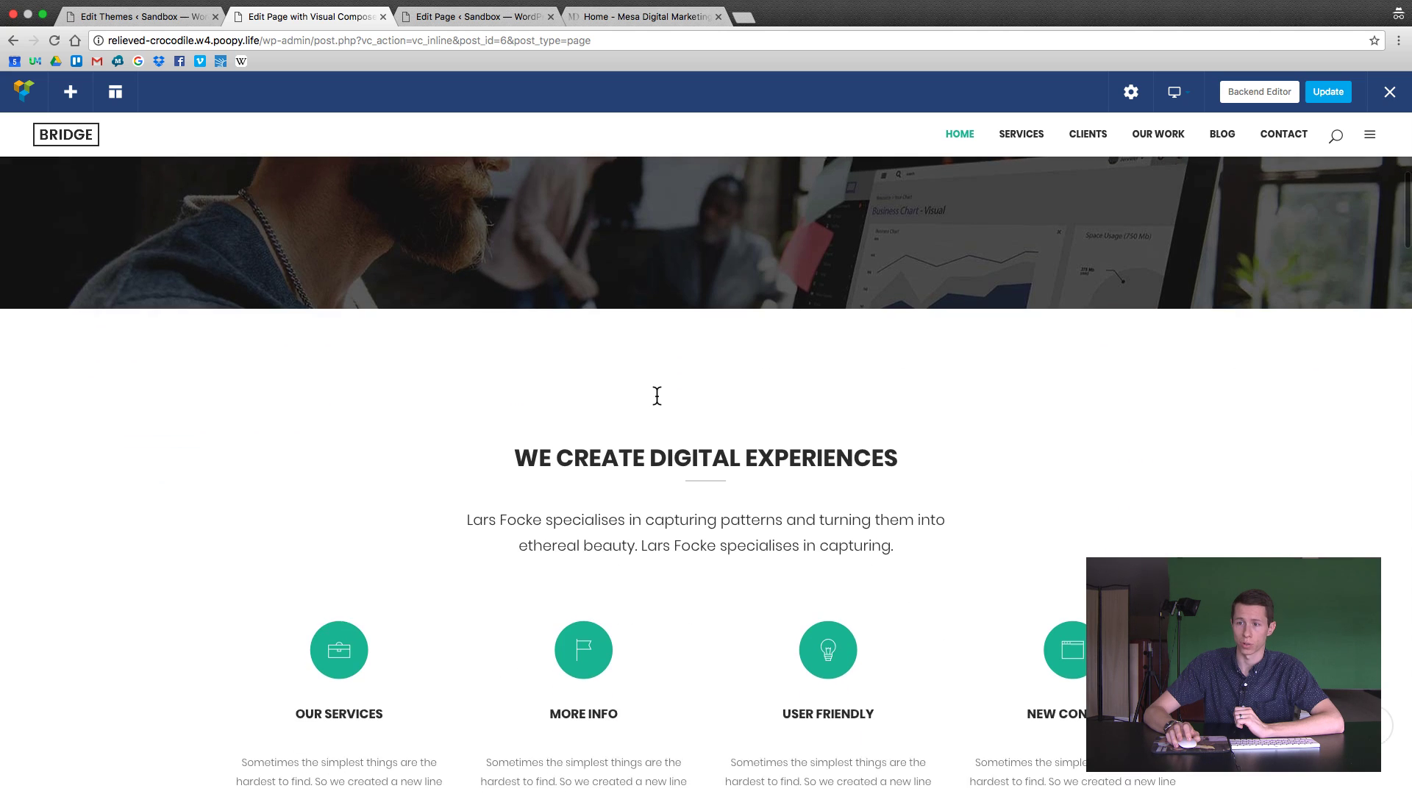
scroll(657, 395, "down", 2)
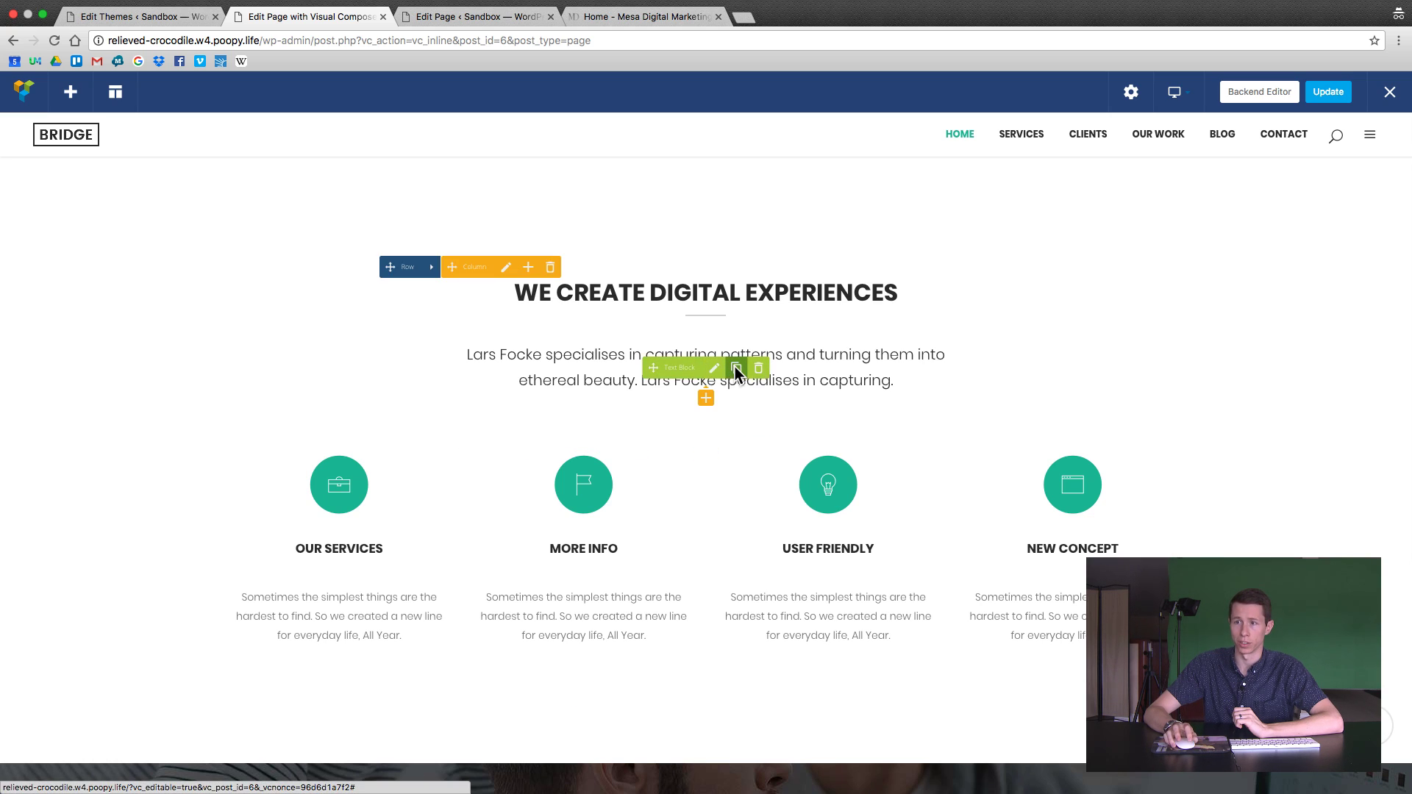
left_click(736, 369)
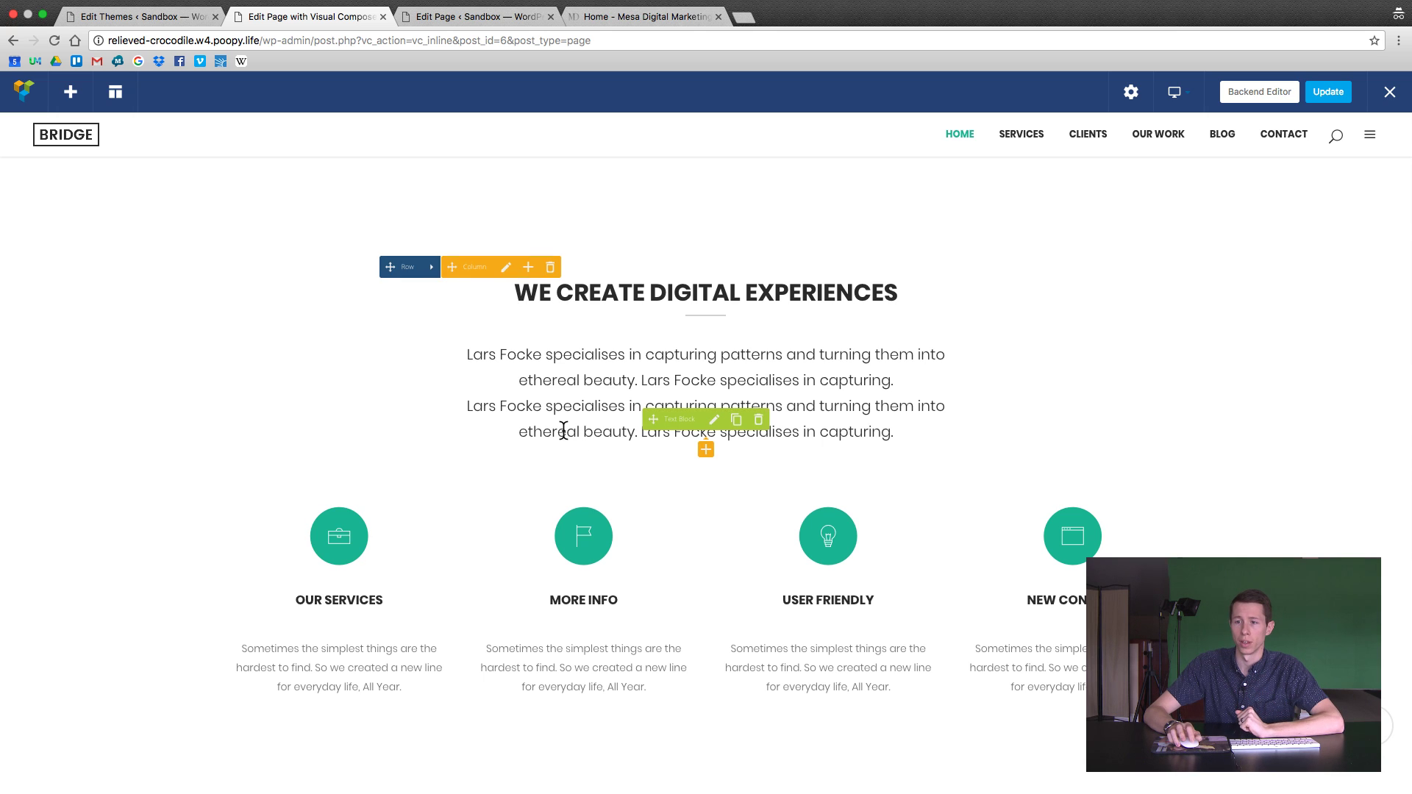
scroll(564, 430, "down", 5)
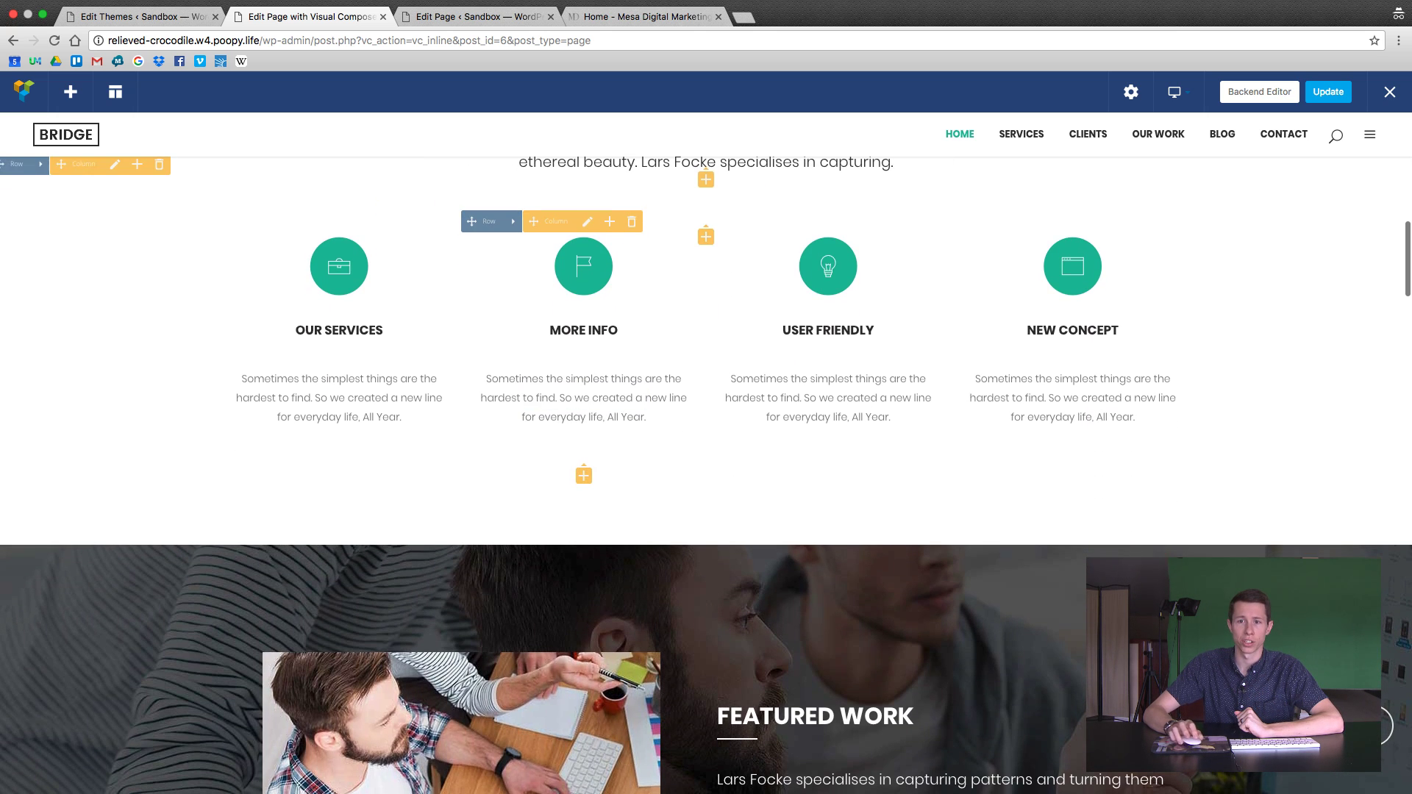